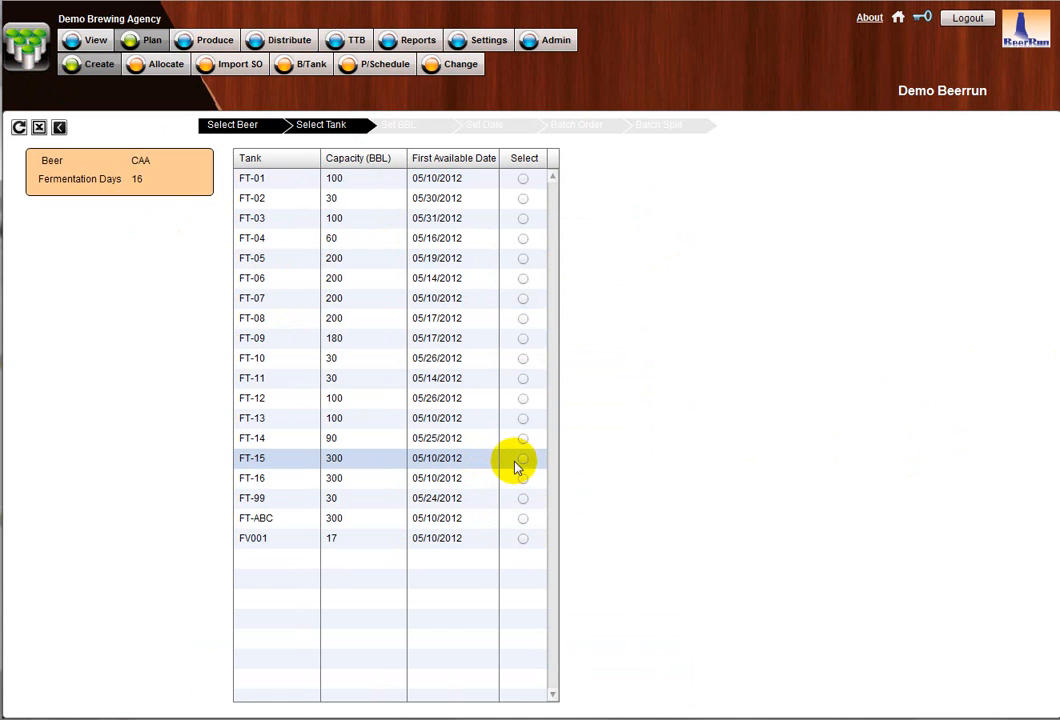
- Choose fermentation tank FT-15 for the CAA batch and plan to fill it to its full 300 BBL capacity
{"action": "left_click", "coordinate": [523, 458]}
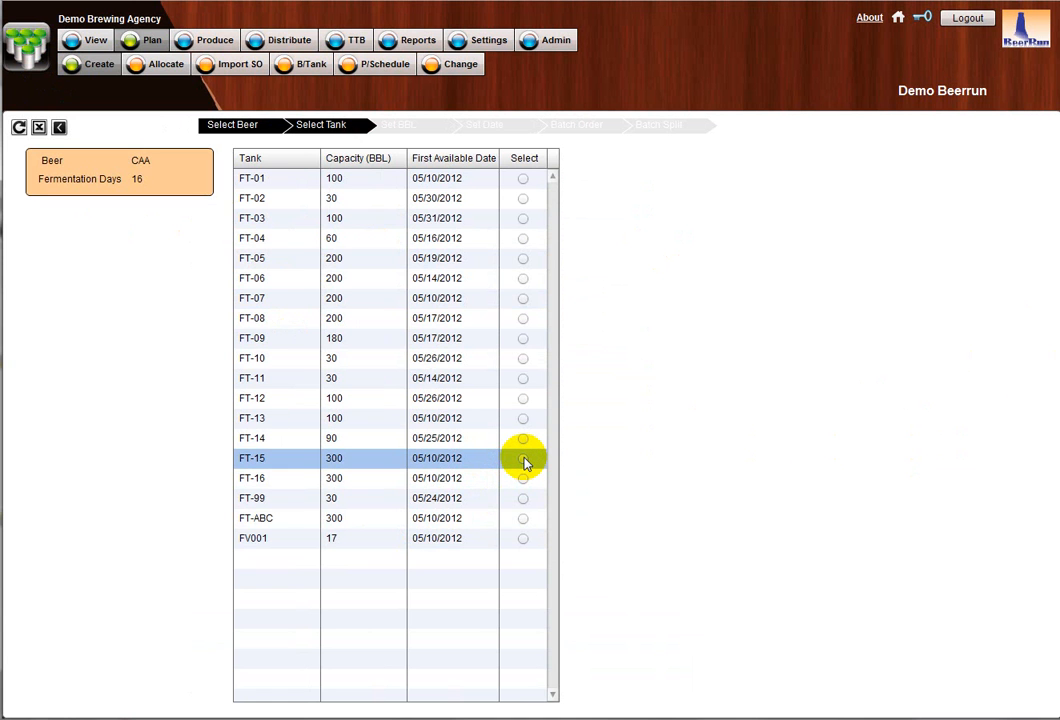
{"action": "left_click", "coordinate": [523, 458]}
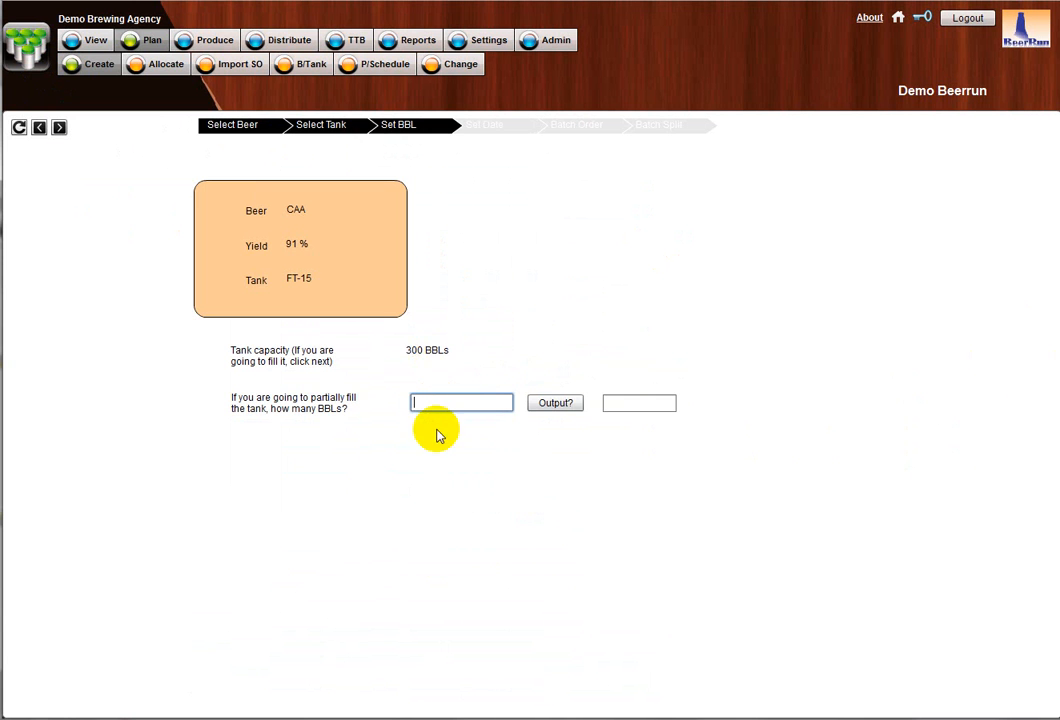
{"action": "left_click", "coordinate": [59, 127]}
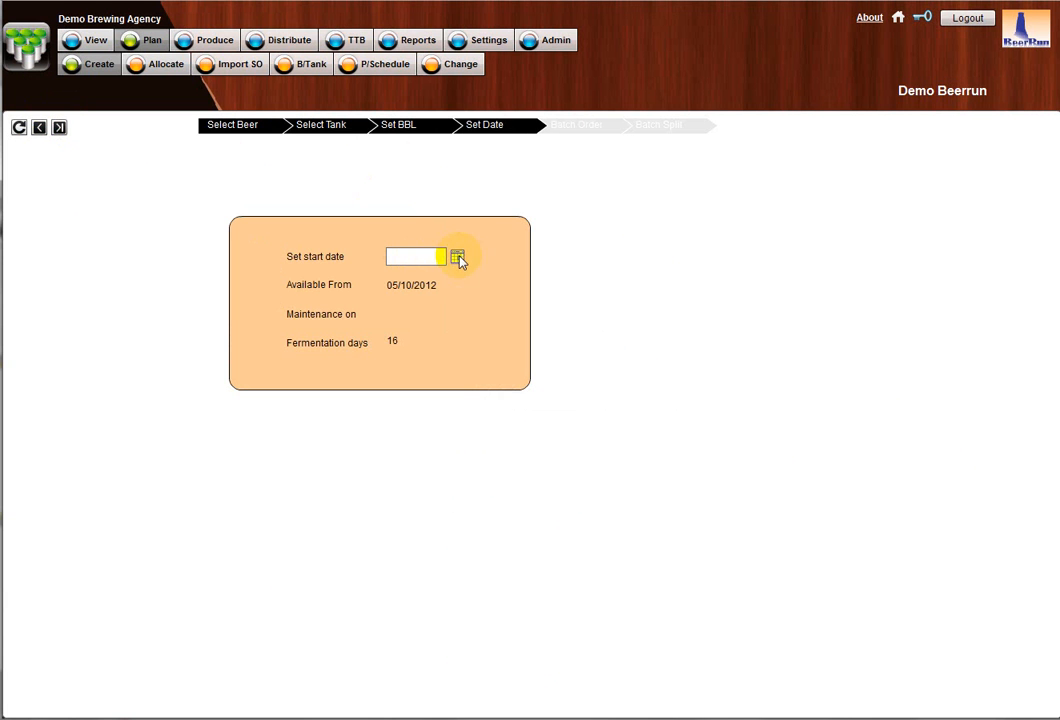
- Set the batch start date to 05/11/2012, confirm the batch order and proceed past it
{"action": "left_click", "coordinate": [457, 257]}
{"action": "left_click", "coordinate": [560, 320]}
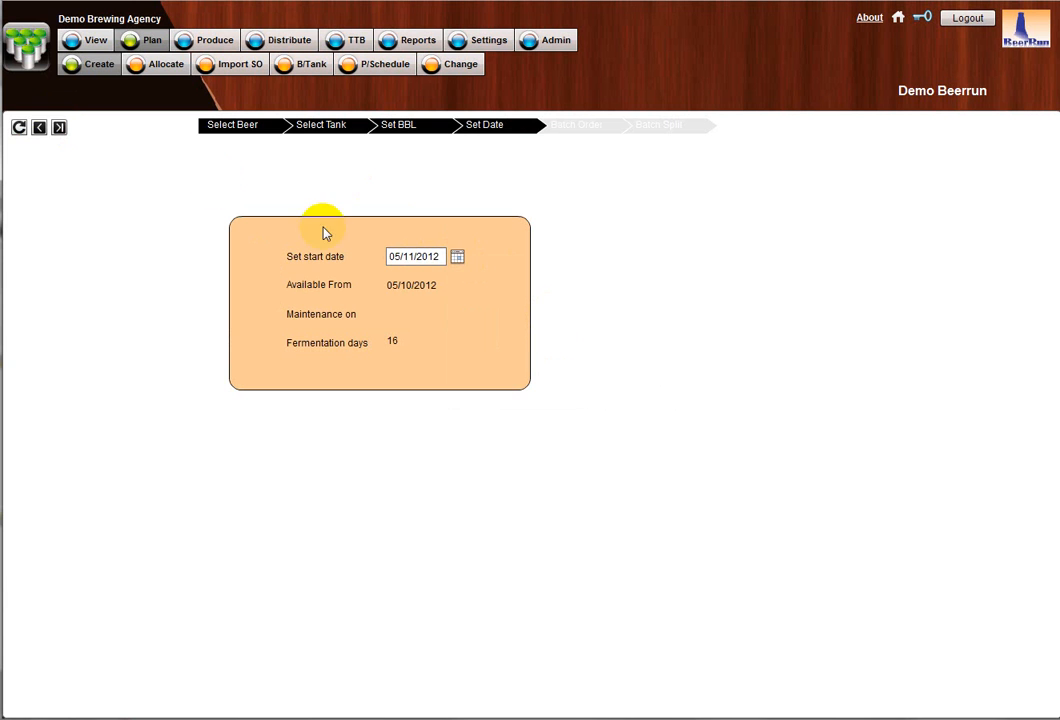
{"action": "left_click", "coordinate": [59, 127]}
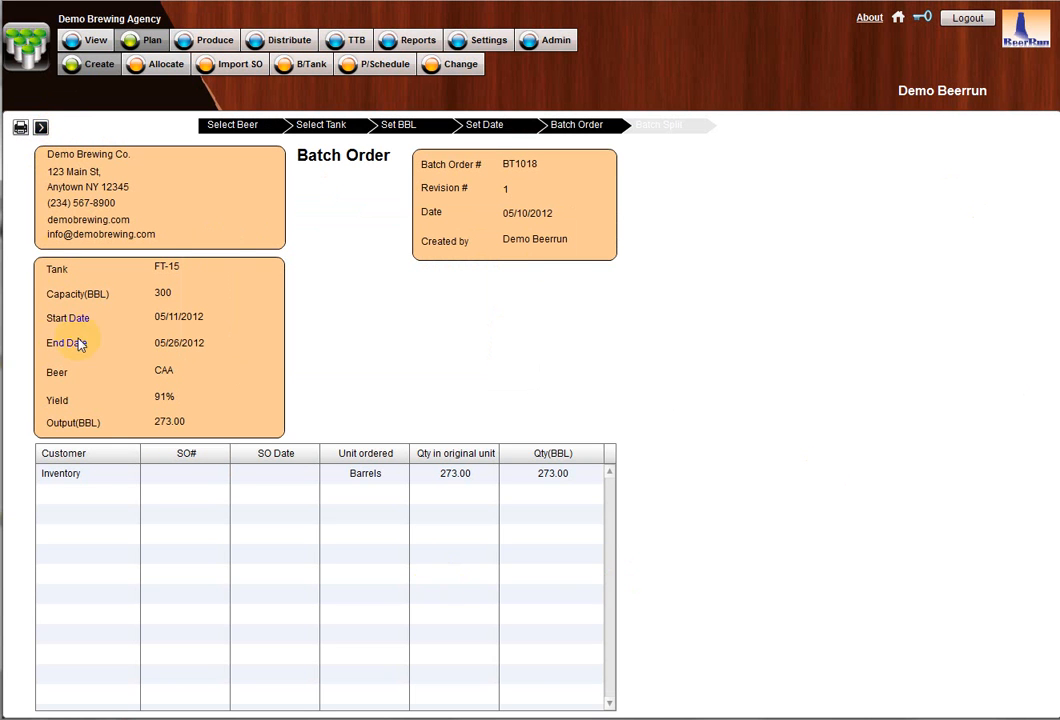
{"action": "left_click", "coordinate": [42, 127]}
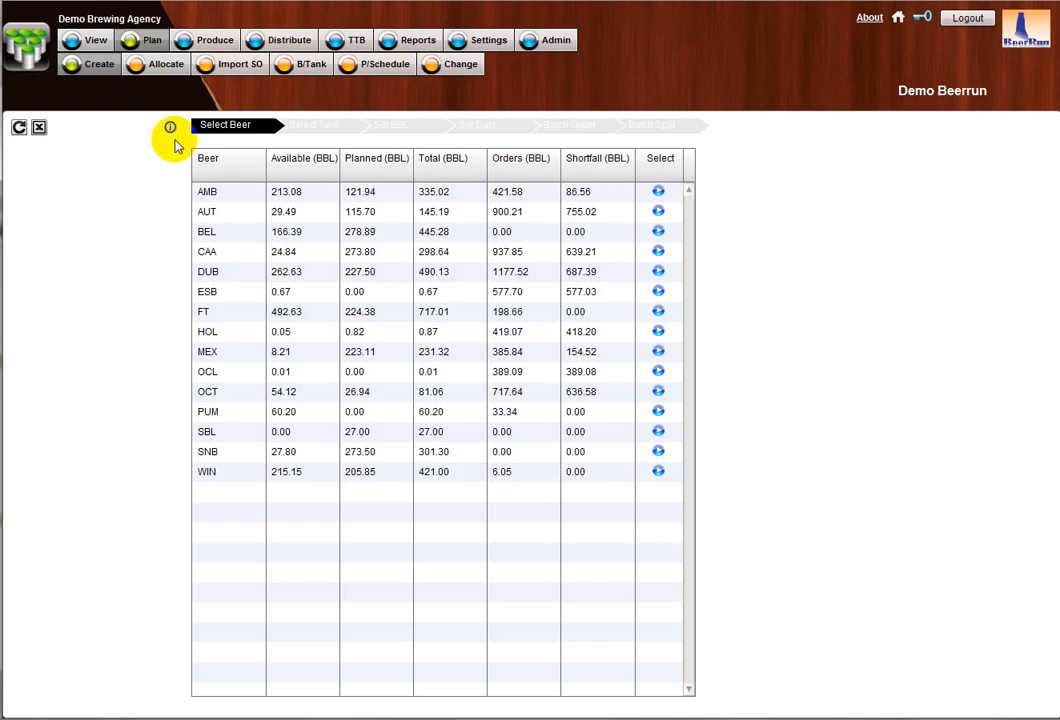
- Open the allocation inventory, sort it by batch number and start allocating orders to batch BT1018
{"action": "left_click", "coordinate": [158, 66]}
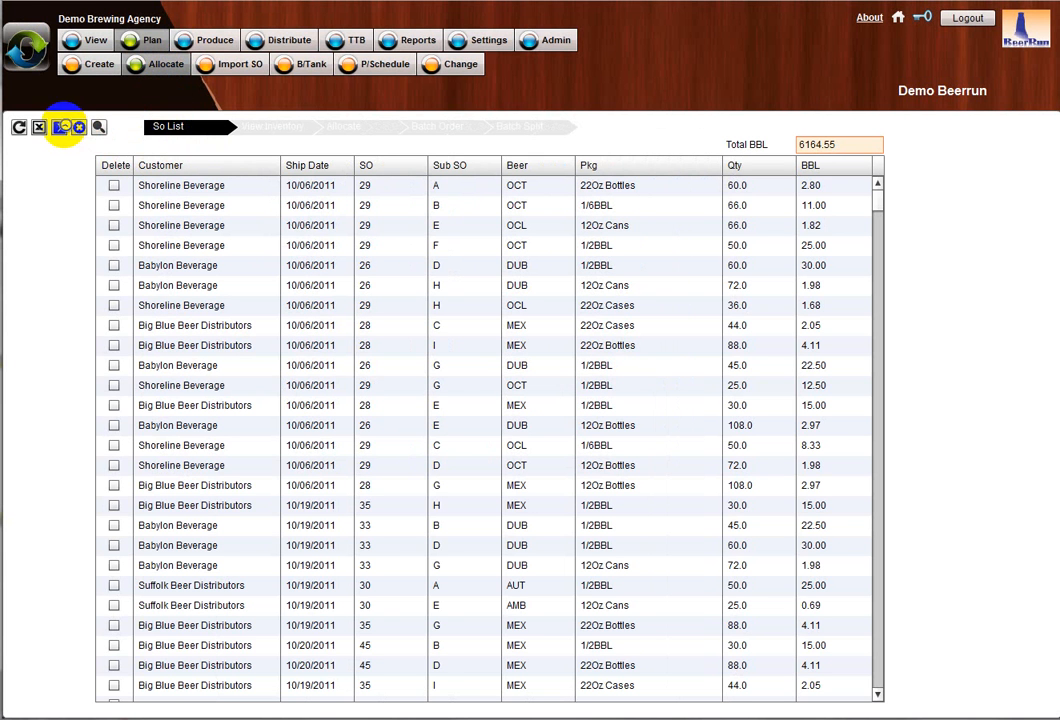
{"action": "left_click", "coordinate": [59, 129]}
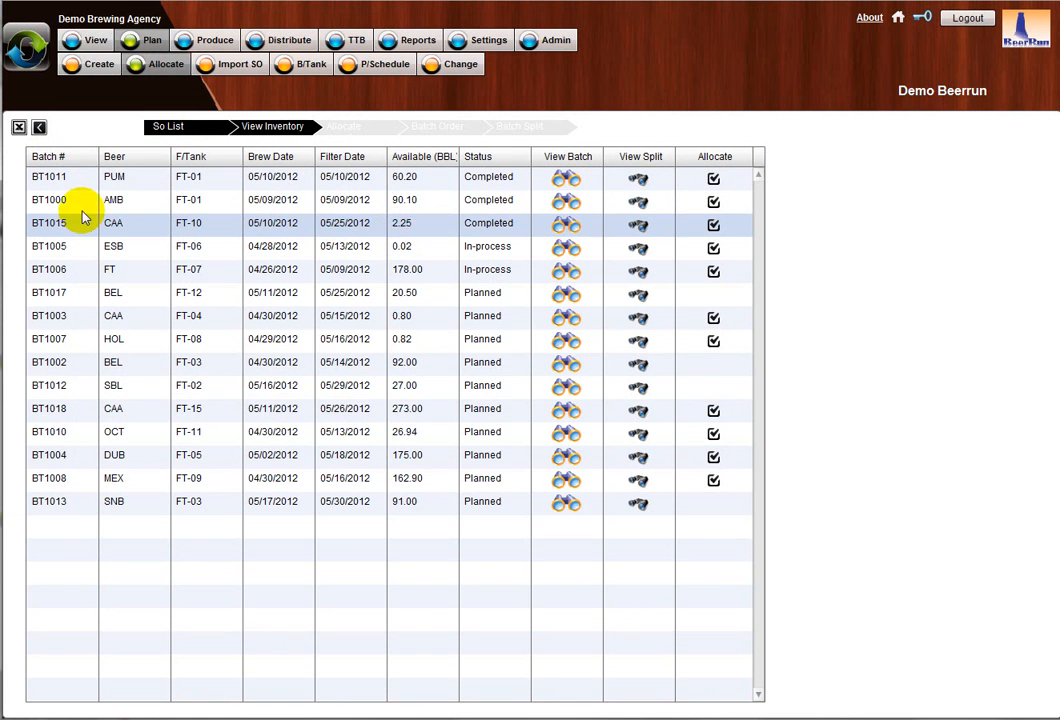
{"action": "left_click", "coordinate": [50, 157]}
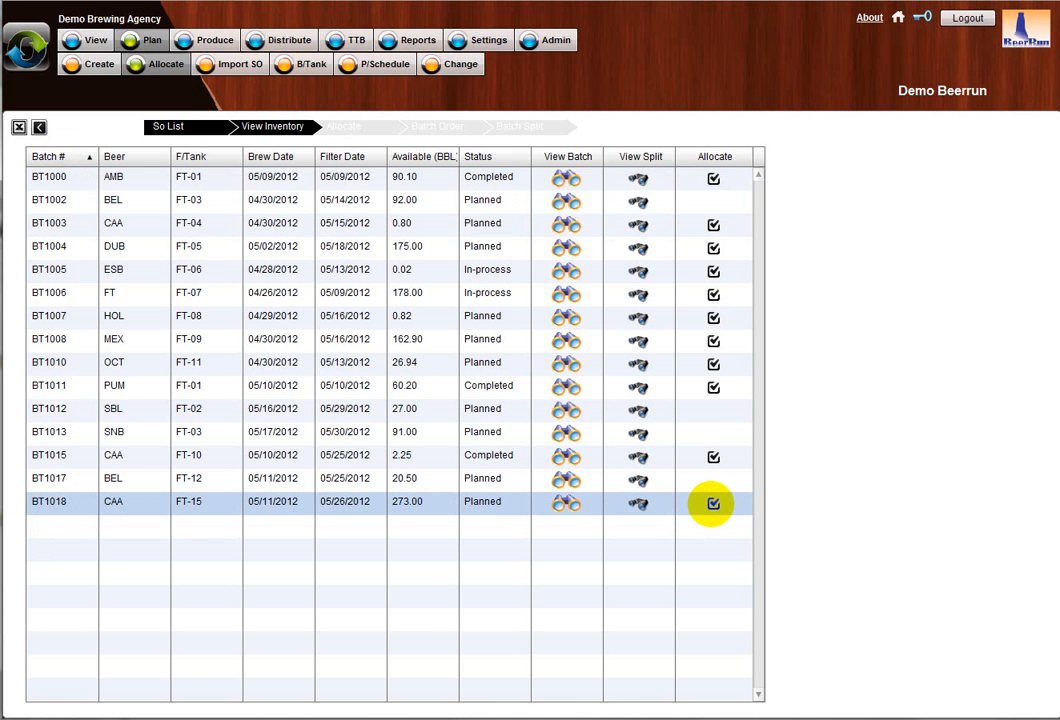
{"action": "left_click", "coordinate": [713, 503]}
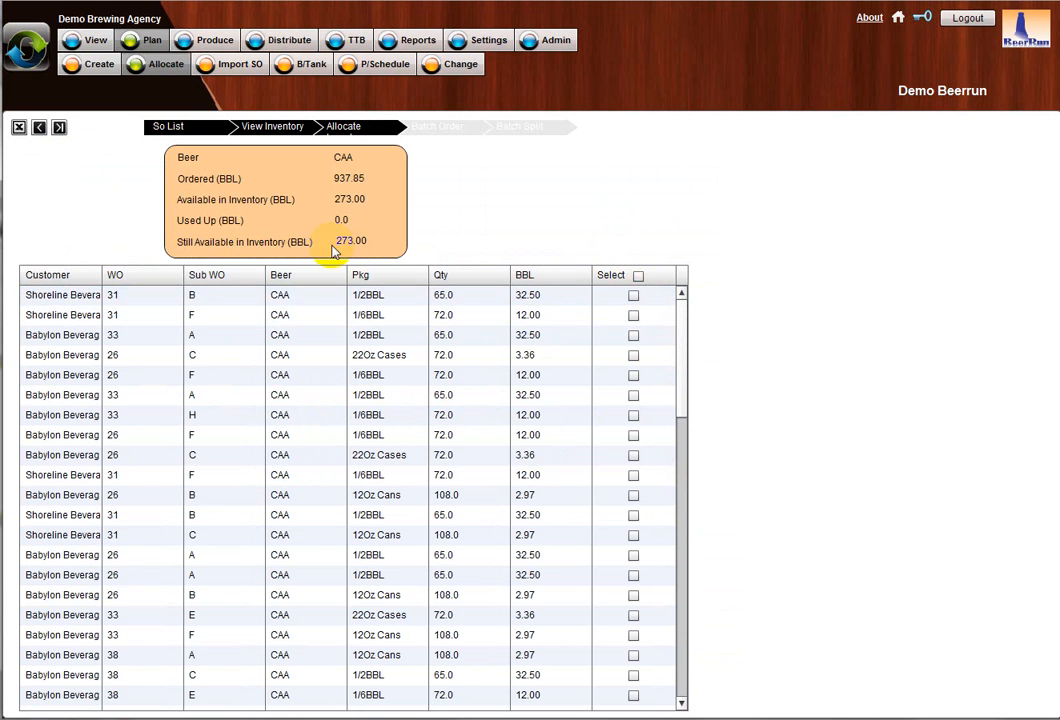
- Allocate the first 16 listed CAA order lines, through work order 26 B in 12Oz Cans, to the batch and confirm
{"action": "left_click", "coordinate": [633, 295]}
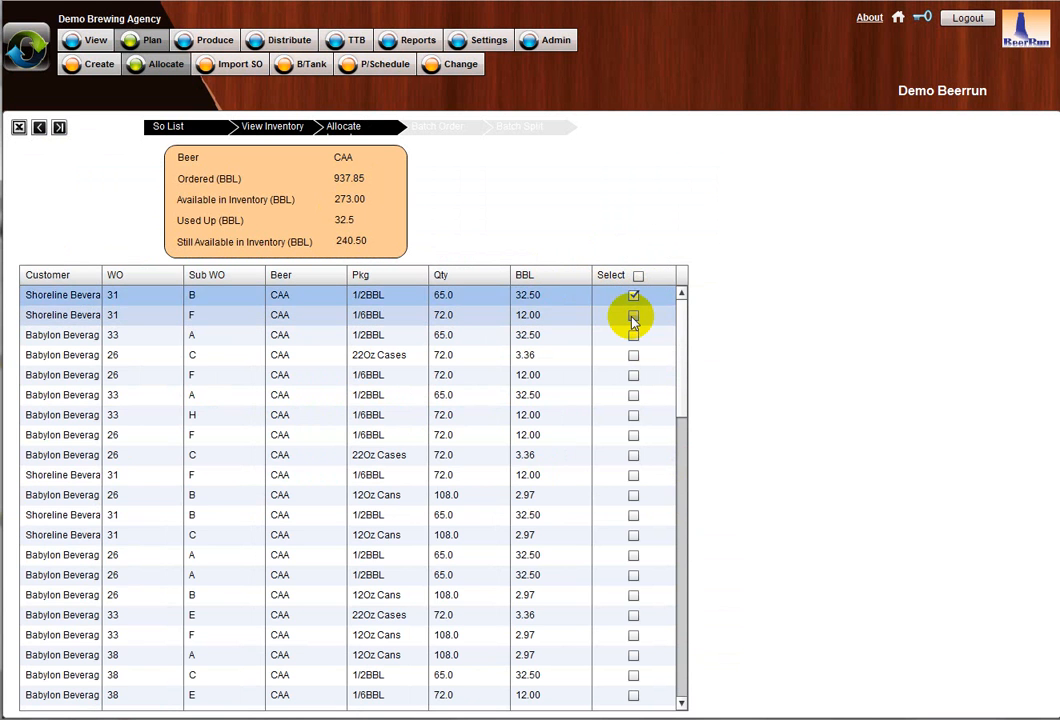
{"action": "left_click", "coordinate": [633, 315]}
{"action": "left_click", "coordinate": [633, 335]}
{"action": "left_click", "coordinate": [633, 355]}
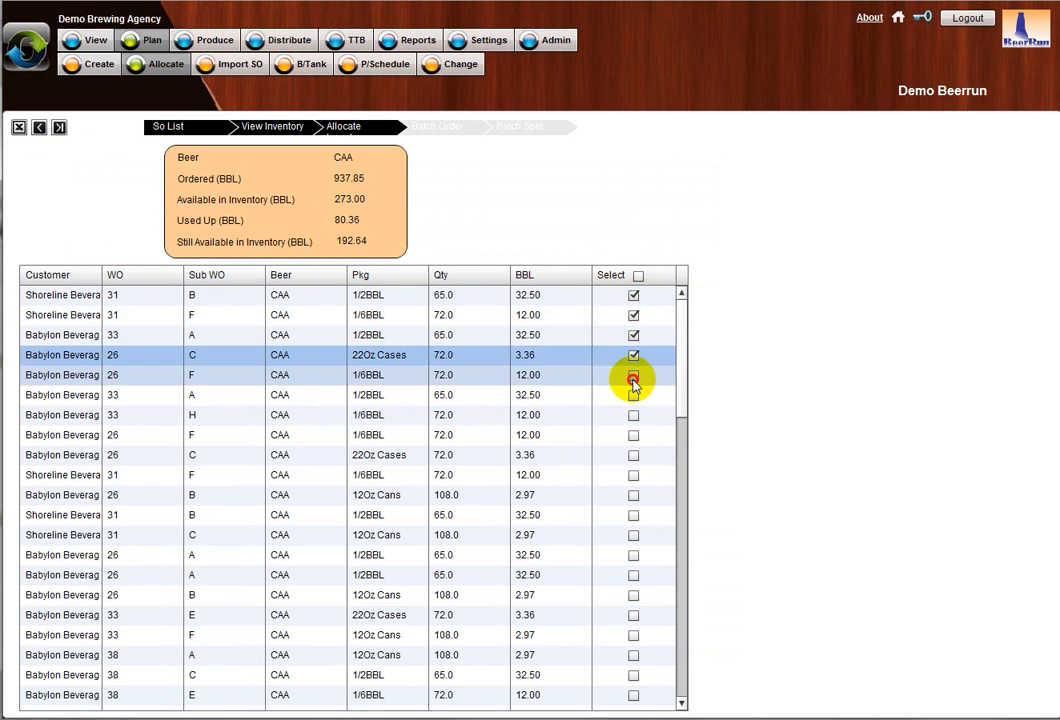
{"action": "left_click", "coordinate": [633, 380]}
{"action": "left_click", "coordinate": [633, 398]}
{"action": "left_click", "coordinate": [633, 418]}
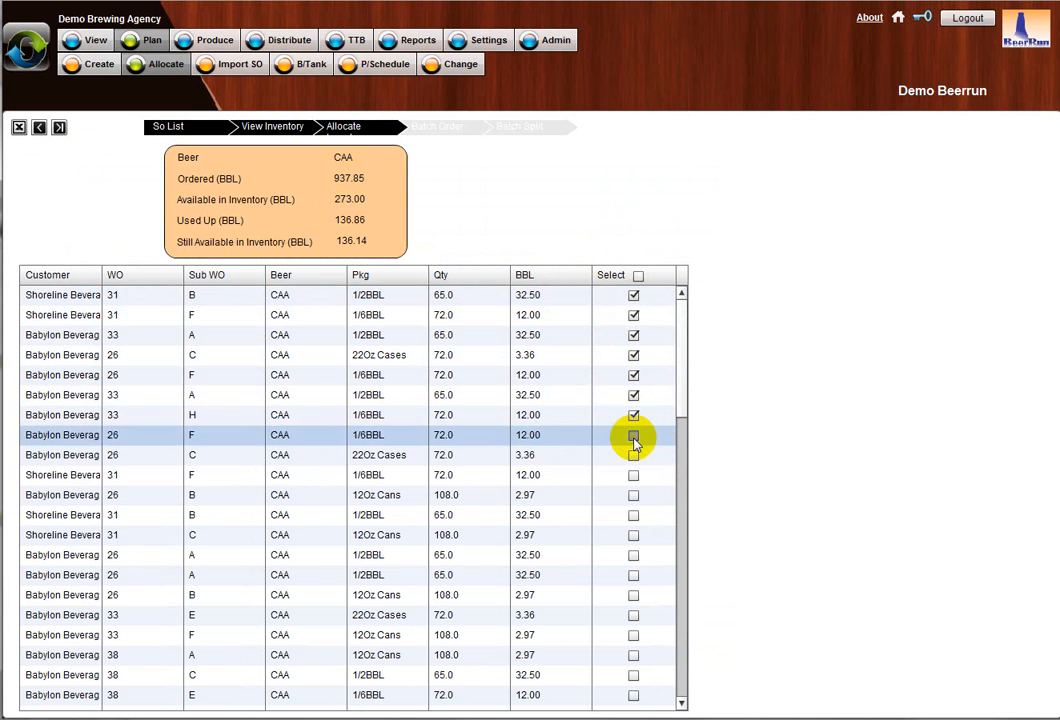
{"action": "left_click", "coordinate": [633, 436]}
{"action": "left_click", "coordinate": [633, 456]}
{"action": "left_click", "coordinate": [633, 476]}
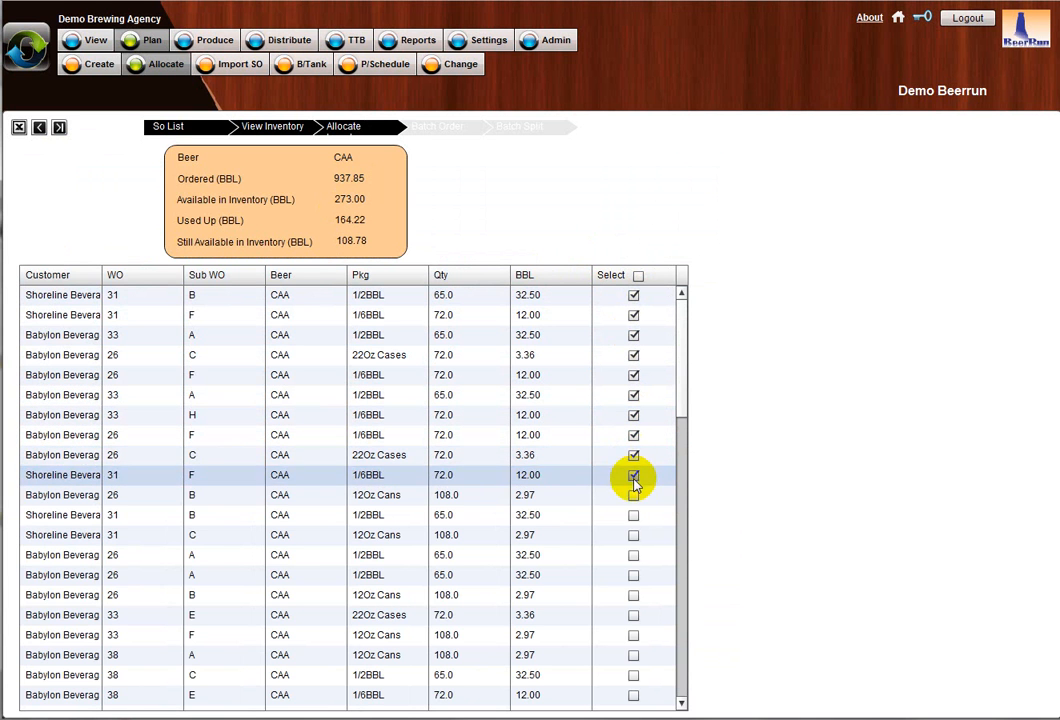
{"action": "left_click", "coordinate": [633, 495]}
{"action": "left_click", "coordinate": [633, 515]}
{"action": "left_click", "coordinate": [633, 535]}
{"action": "left_click", "coordinate": [633, 555]}
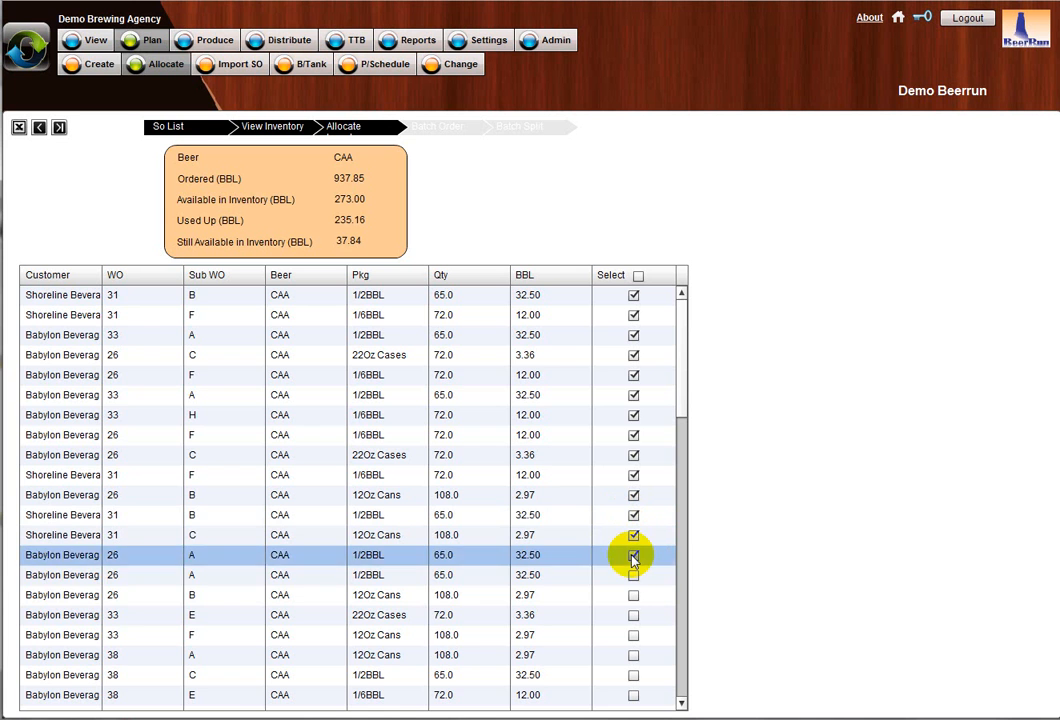
{"action": "left_click", "coordinate": [633, 575]}
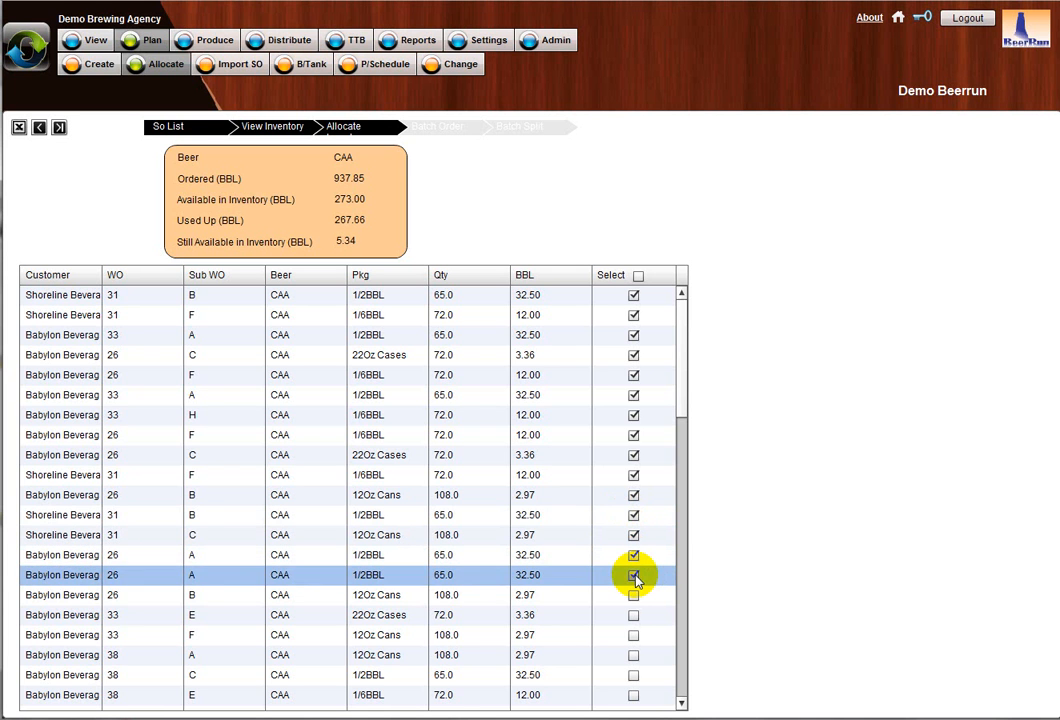
{"action": "left_click", "coordinate": [633, 595]}
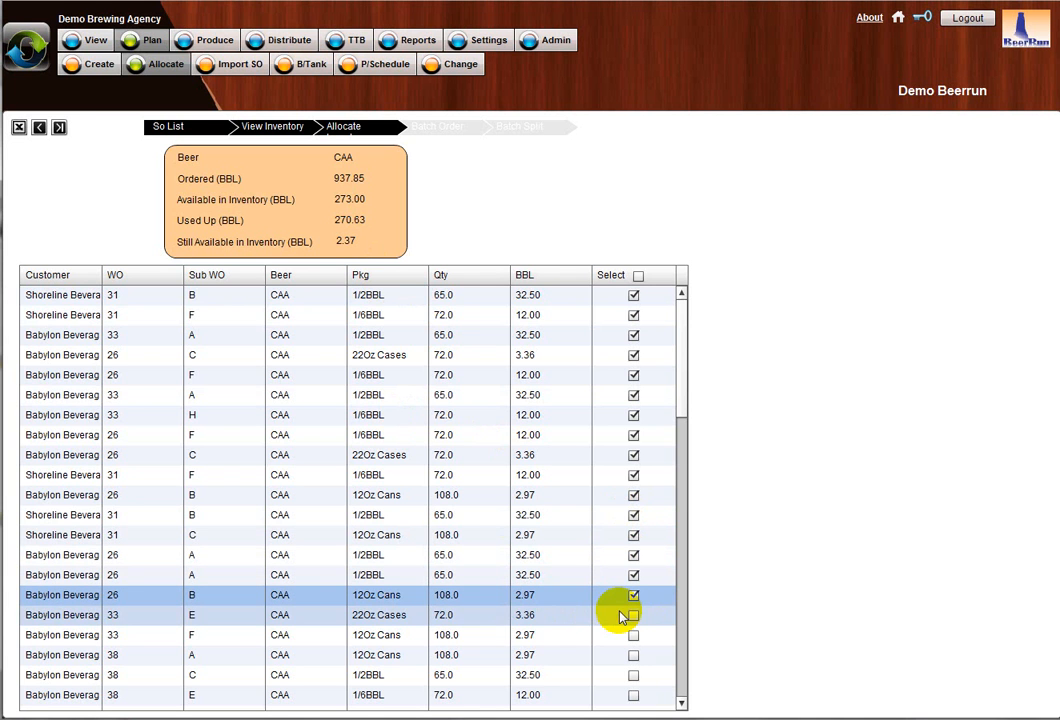
{"action": "left_click", "coordinate": [59, 127]}
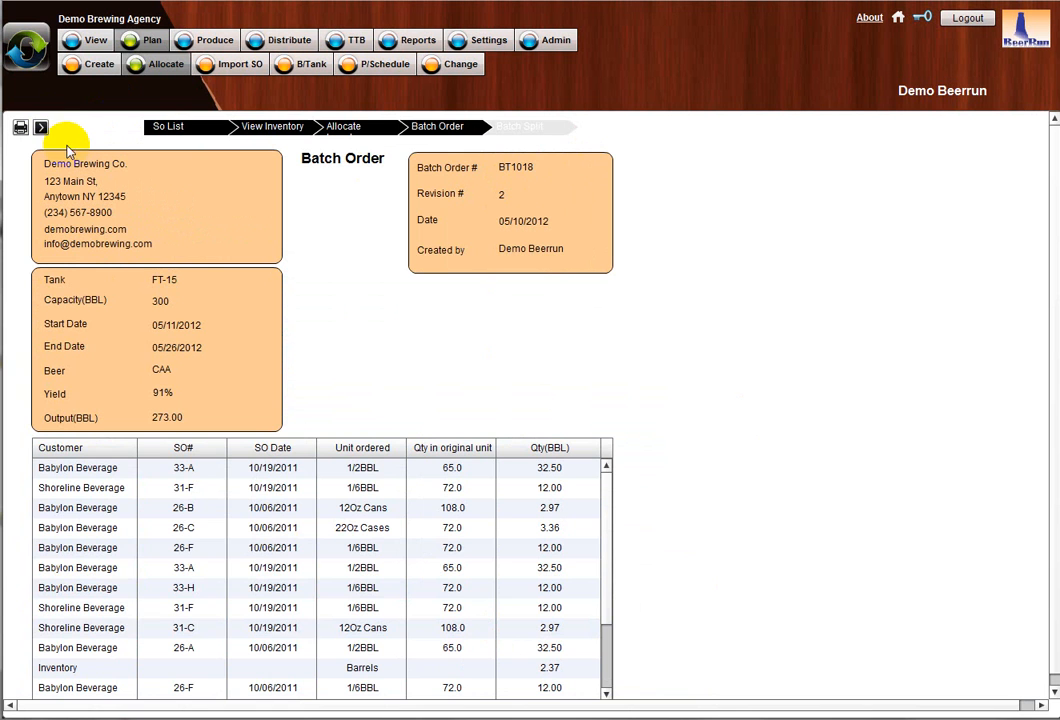
- Review the packaging split of batch BT1018 and return to the sales order list
{"action": "left_click", "coordinate": [41, 128]}
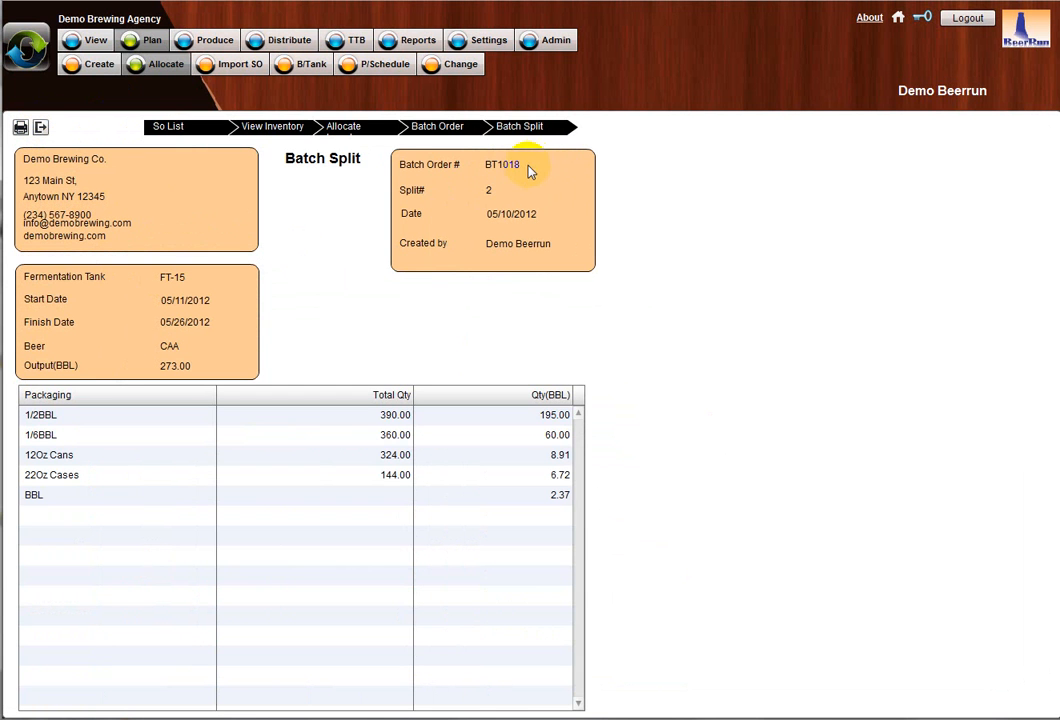
{"action": "left_click", "coordinate": [40, 127]}
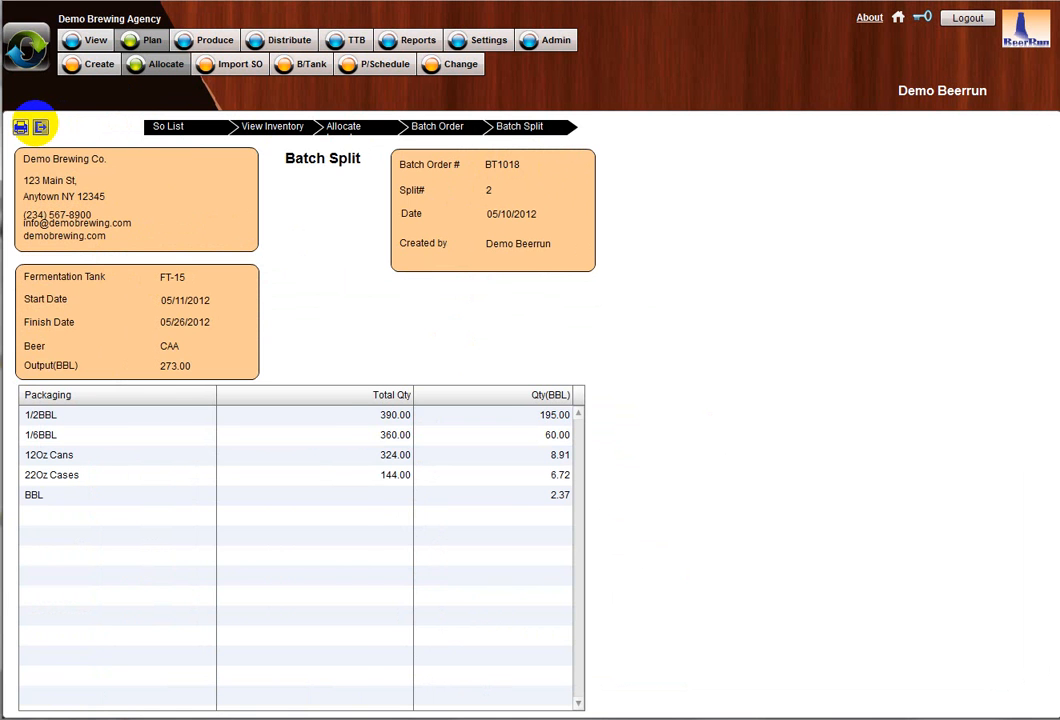
{"action": "left_click", "coordinate": [37, 125]}
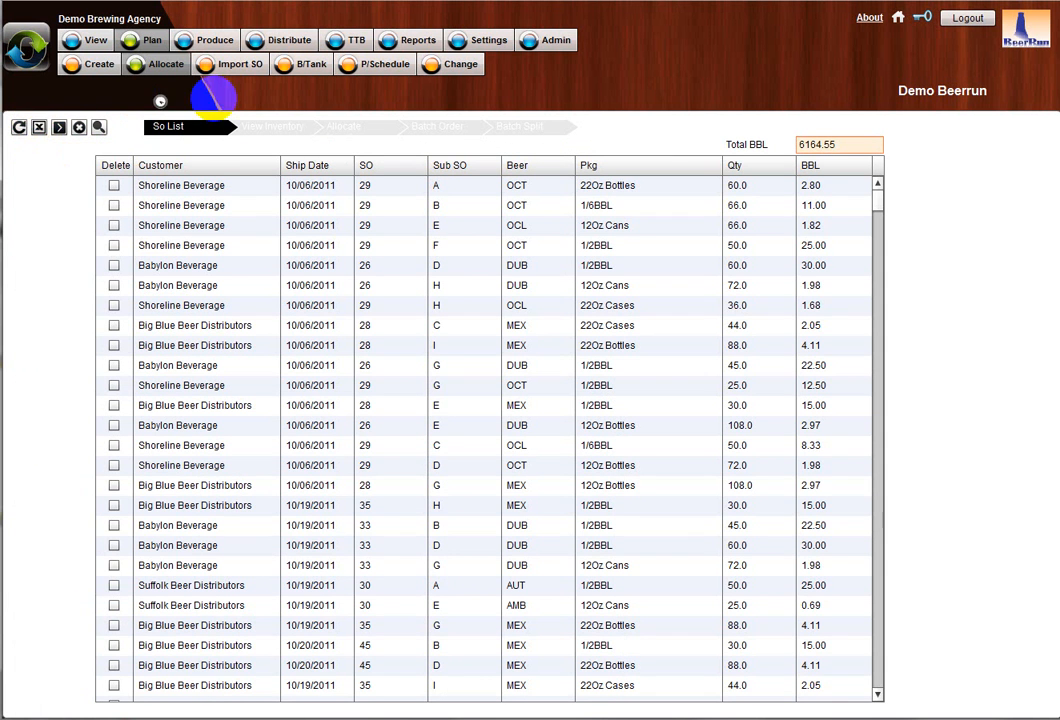
- Open B/Tank planning, sort the batches by batch number and select batch BT1018 for tank assignment
{"action": "left_click", "coordinate": [306, 70]}
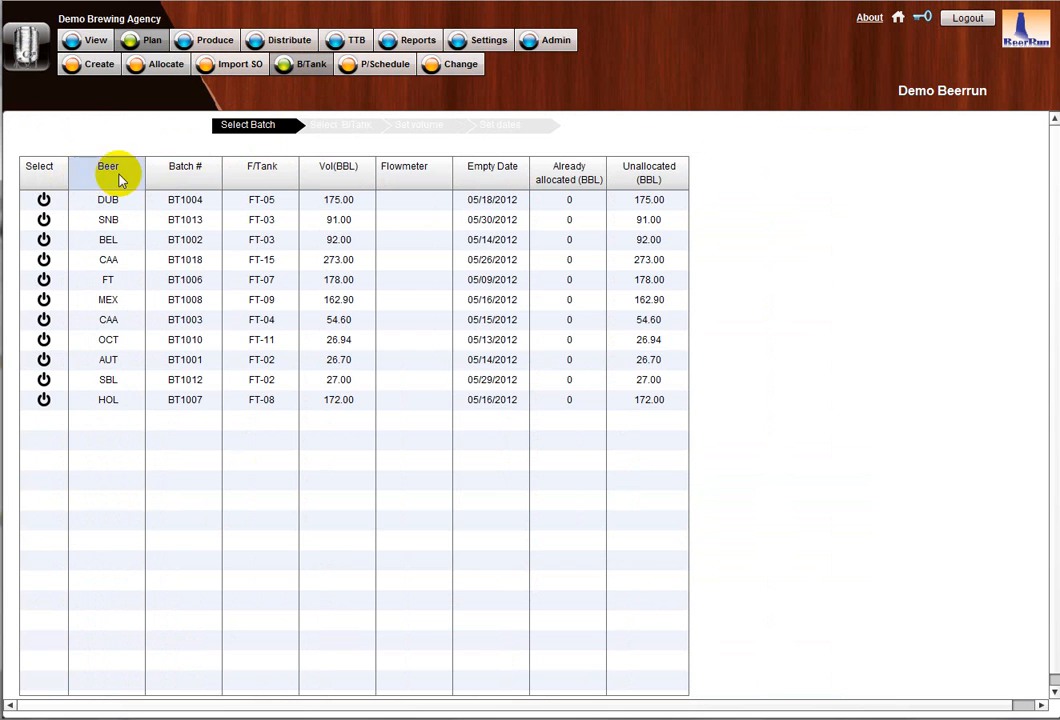
{"action": "left_click", "coordinate": [175, 168]}
{"action": "left_click", "coordinate": [189, 401]}
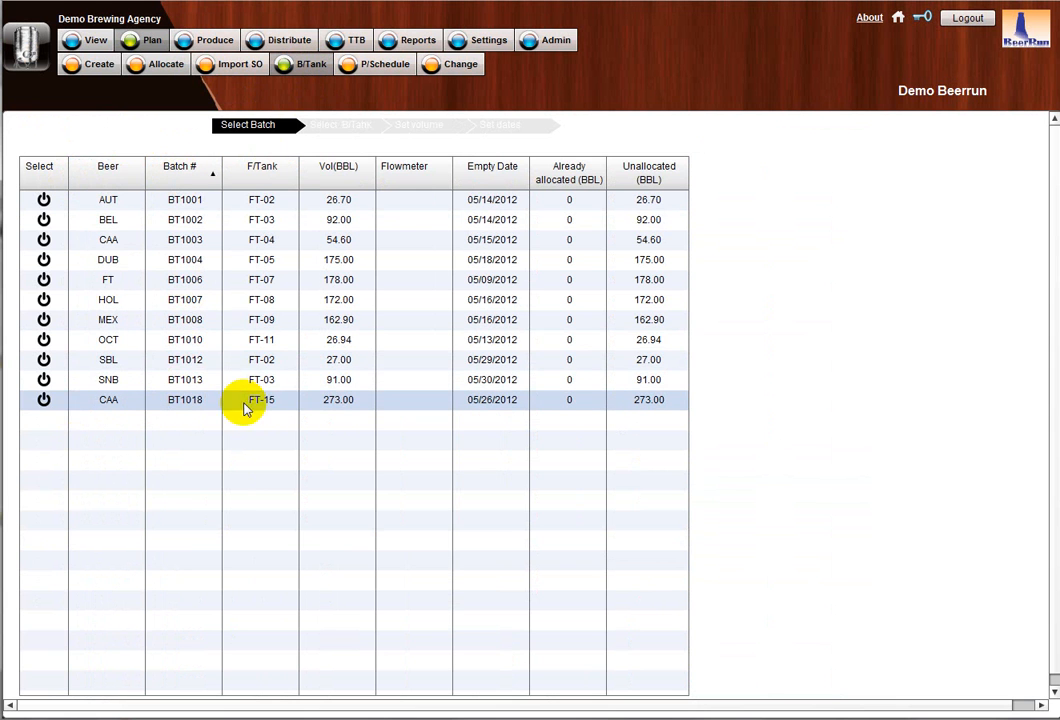
{"action": "left_click", "coordinate": [43, 400]}
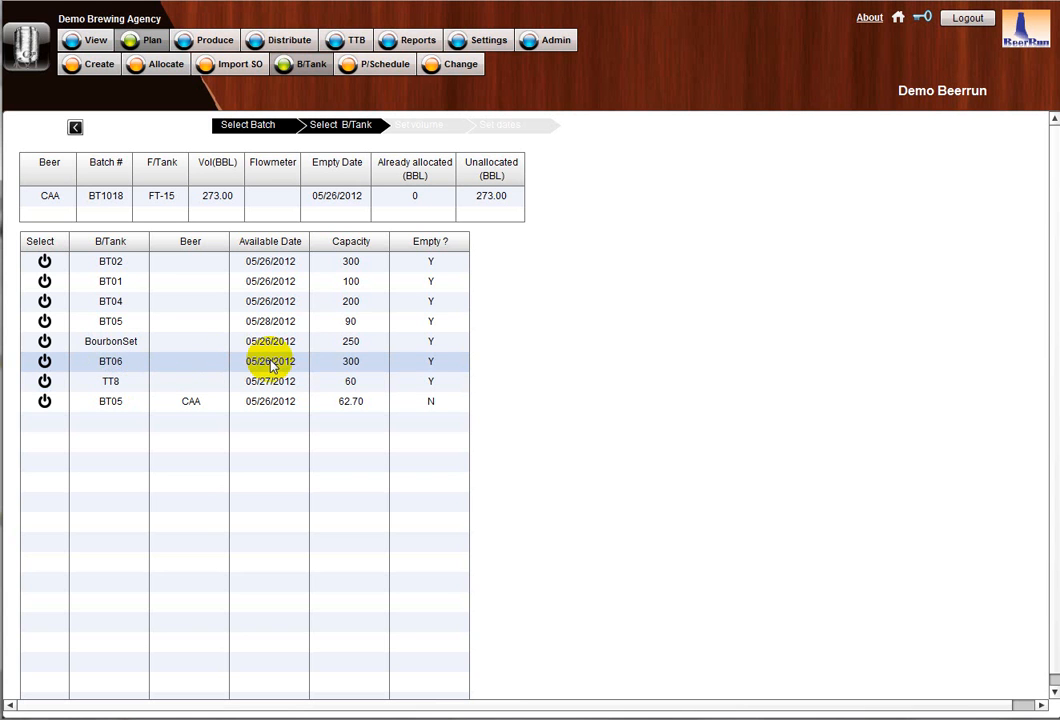
- Assign 62.70 BBL of the batch to B/Tank BT05, which already holds CAA, instead of BT06
{"action": "left_click", "coordinate": [45, 362]}
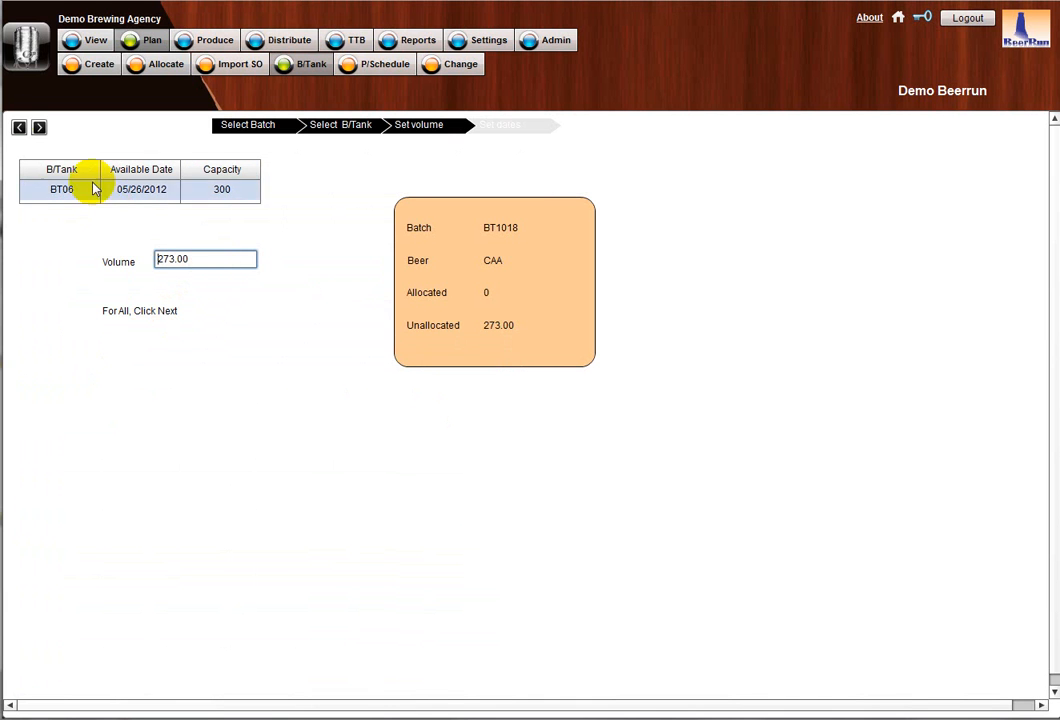
{"action": "left_click", "coordinate": [18, 128]}
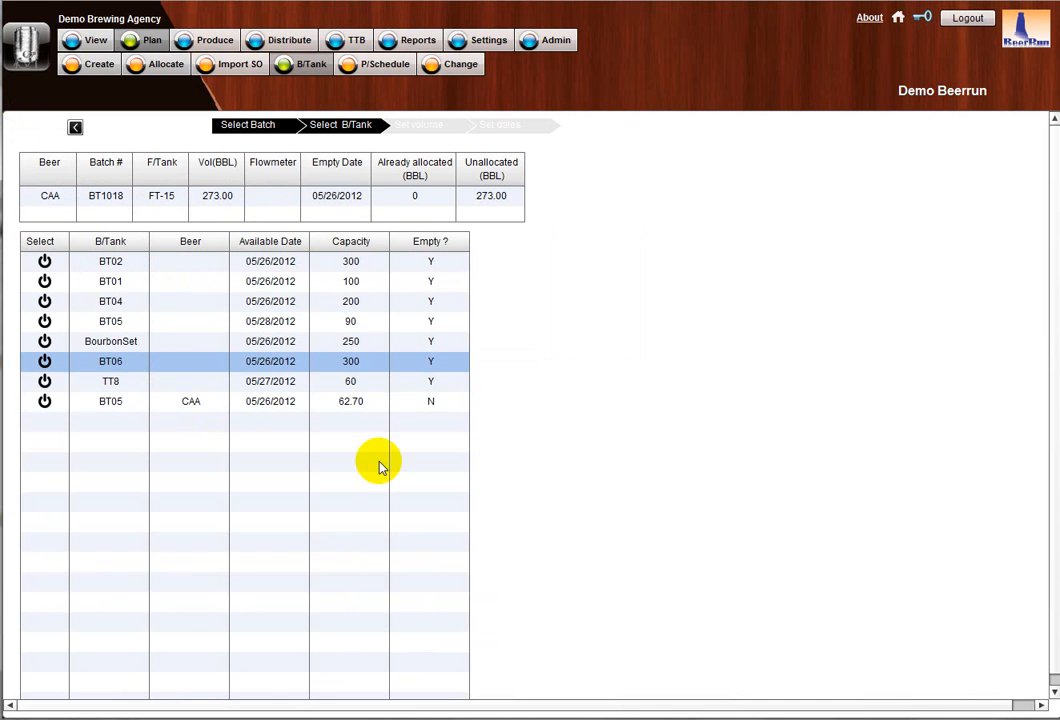
{"action": "left_click", "coordinate": [44, 402]}
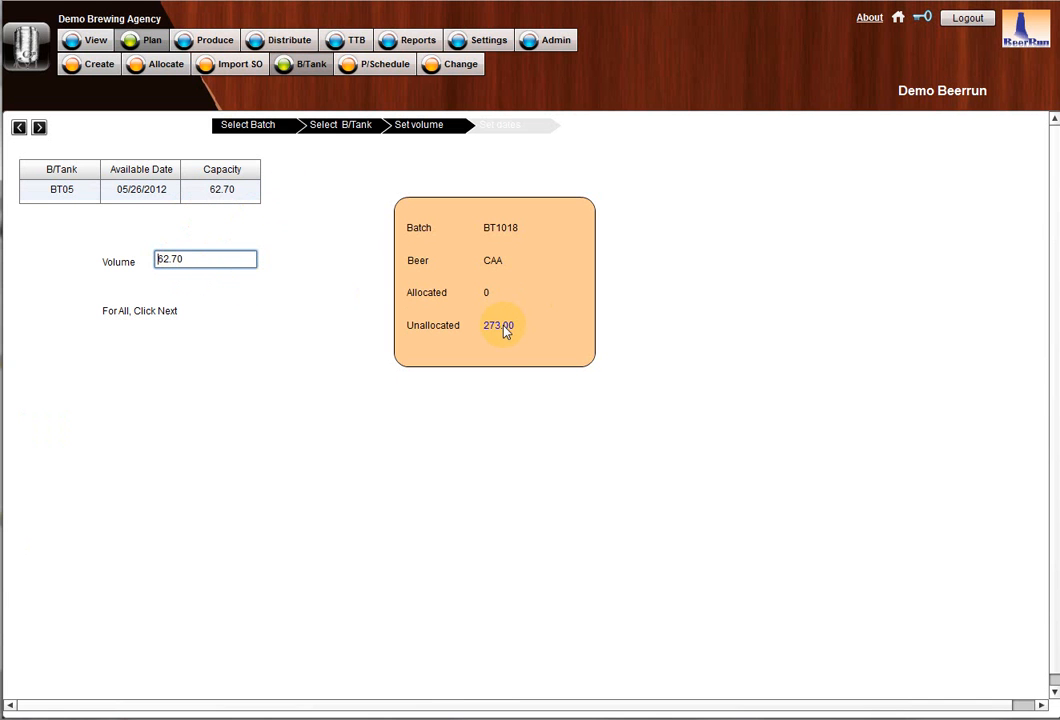
{"action": "left_click", "coordinate": [39, 129]}
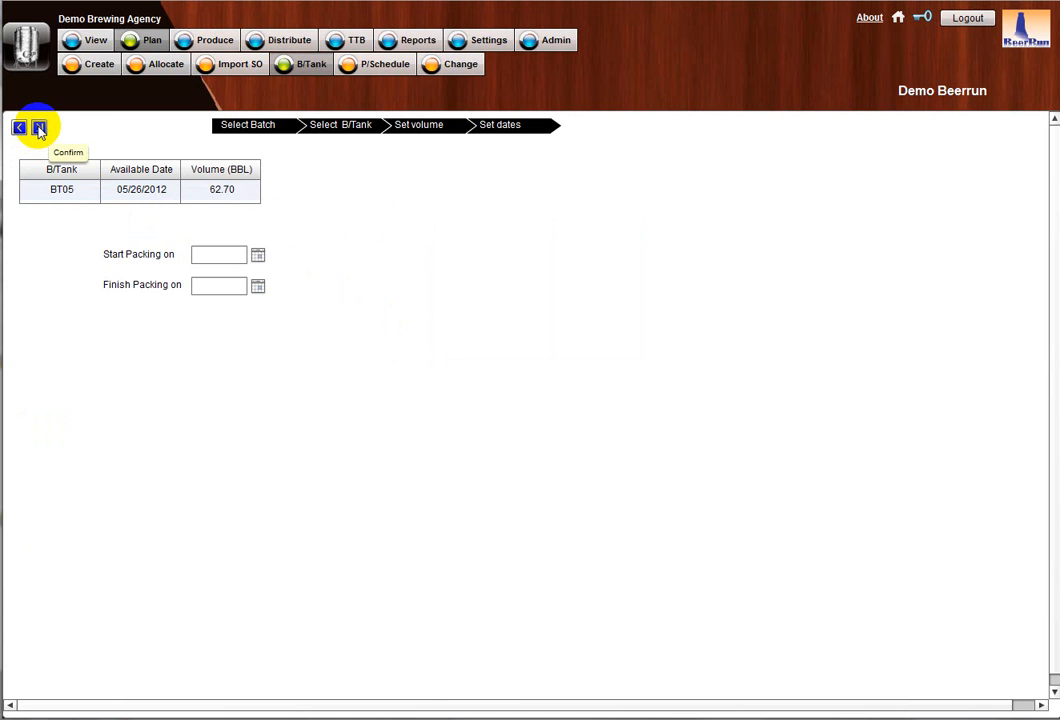
- Set packing to start on 05/26/2012 and finish on 05/27/2012, and confirm the BT05 assignment
{"action": "left_click", "coordinate": [259, 256]}
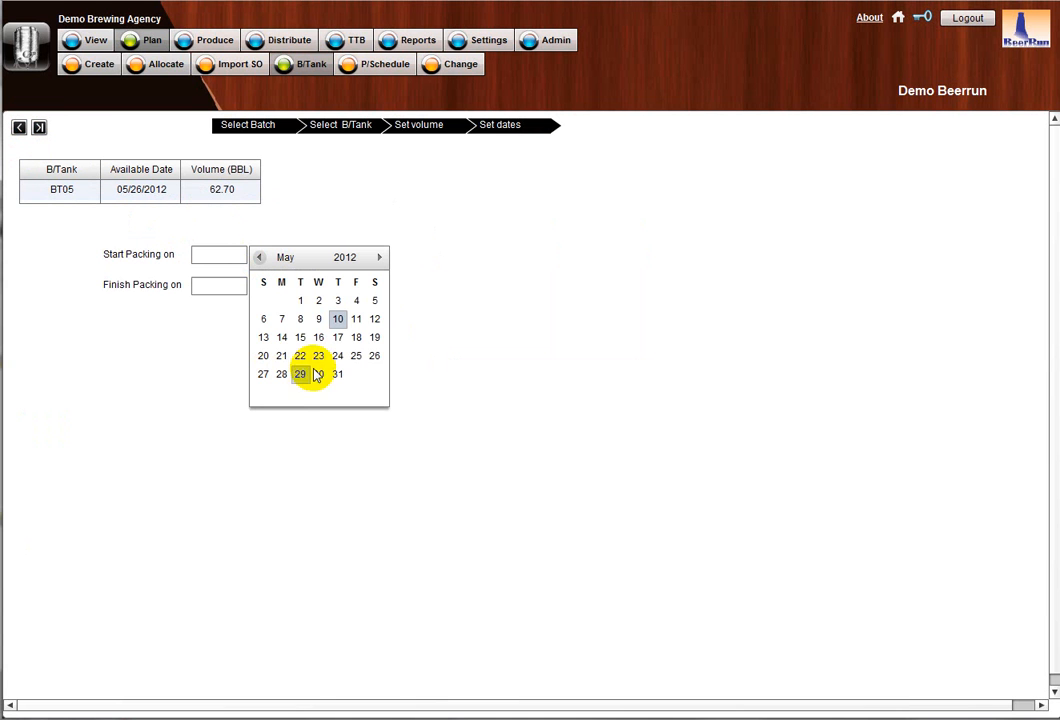
{"action": "left_click", "coordinate": [374, 356]}
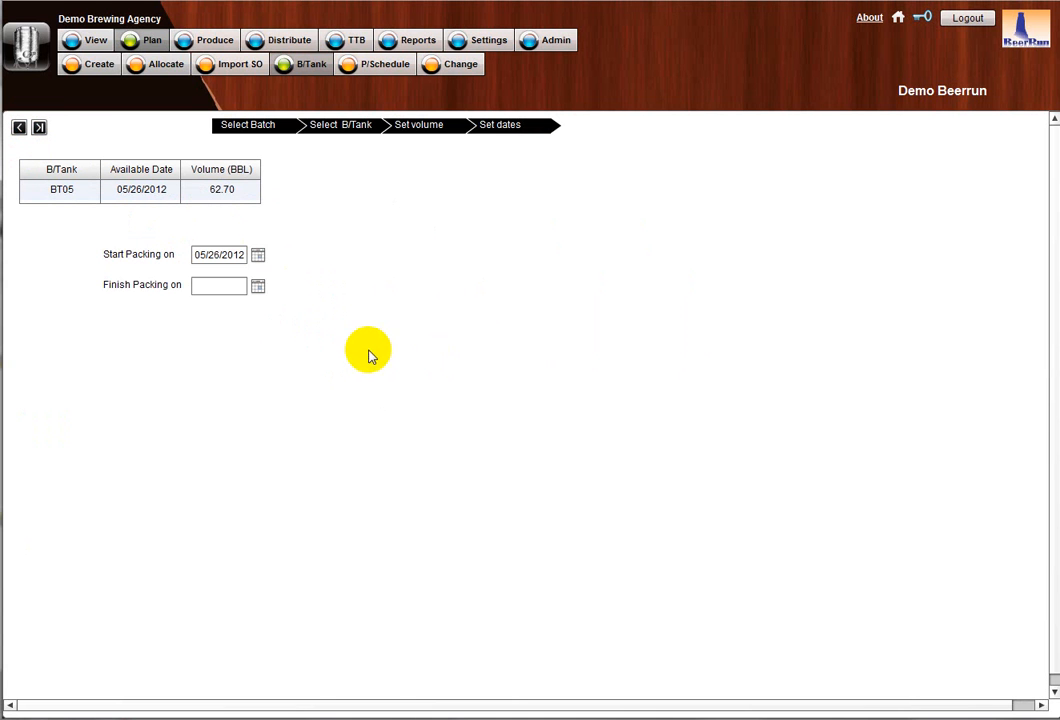
{"action": "left_click", "coordinate": [256, 286]}
{"action": "left_click", "coordinate": [264, 405]}
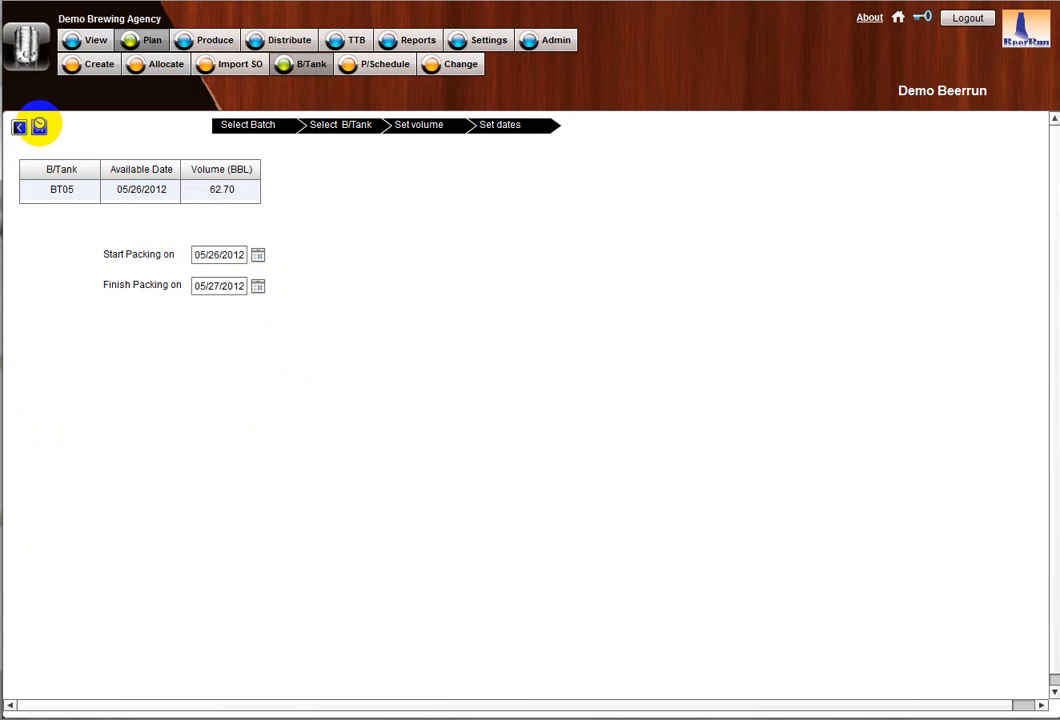
{"action": "left_click", "coordinate": [39, 126]}
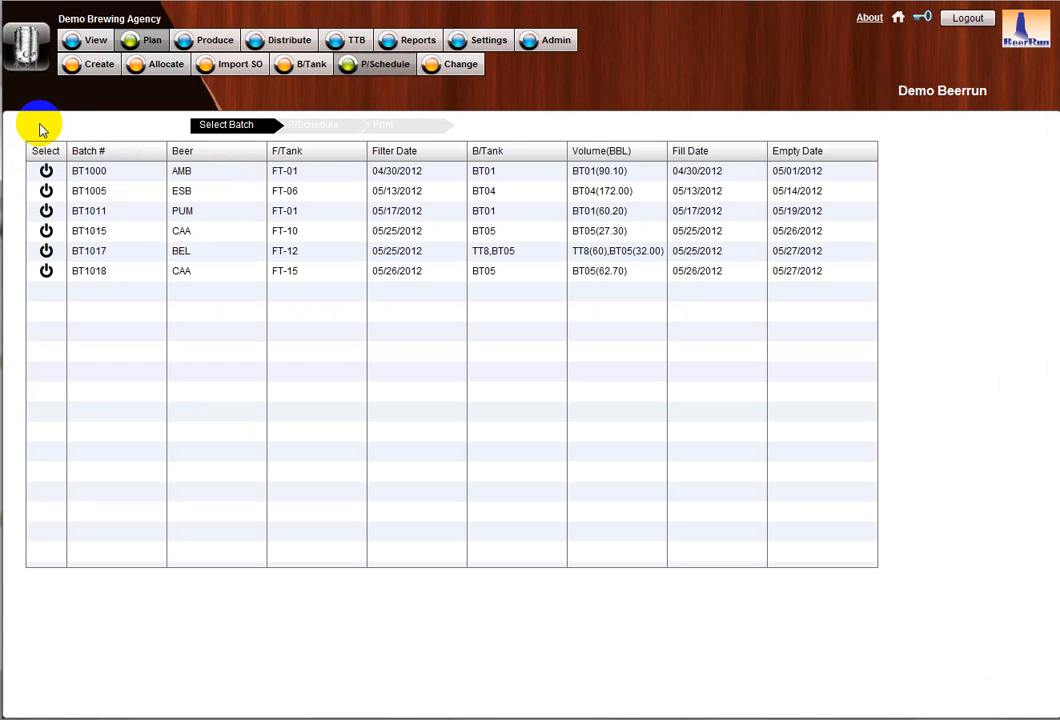
- Return to B/Tank planning and assign the remaining 210.30 BBL of batch BT1018 to B/Tank BT06
{"action": "left_click", "coordinate": [298, 70]}
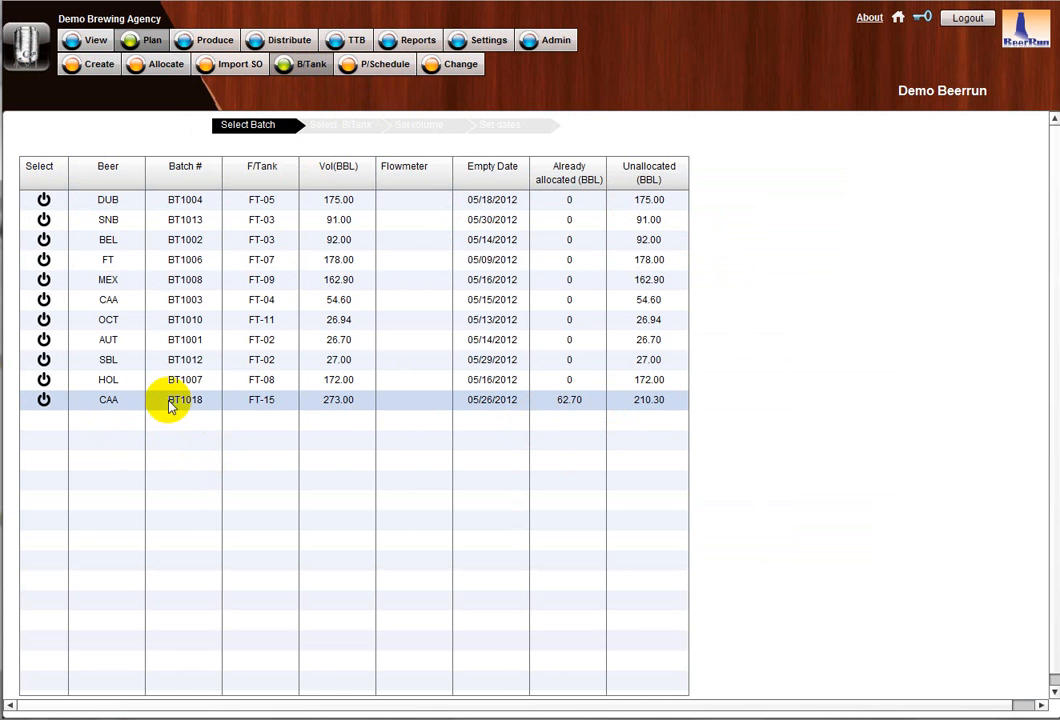
{"action": "left_click", "coordinate": [44, 400]}
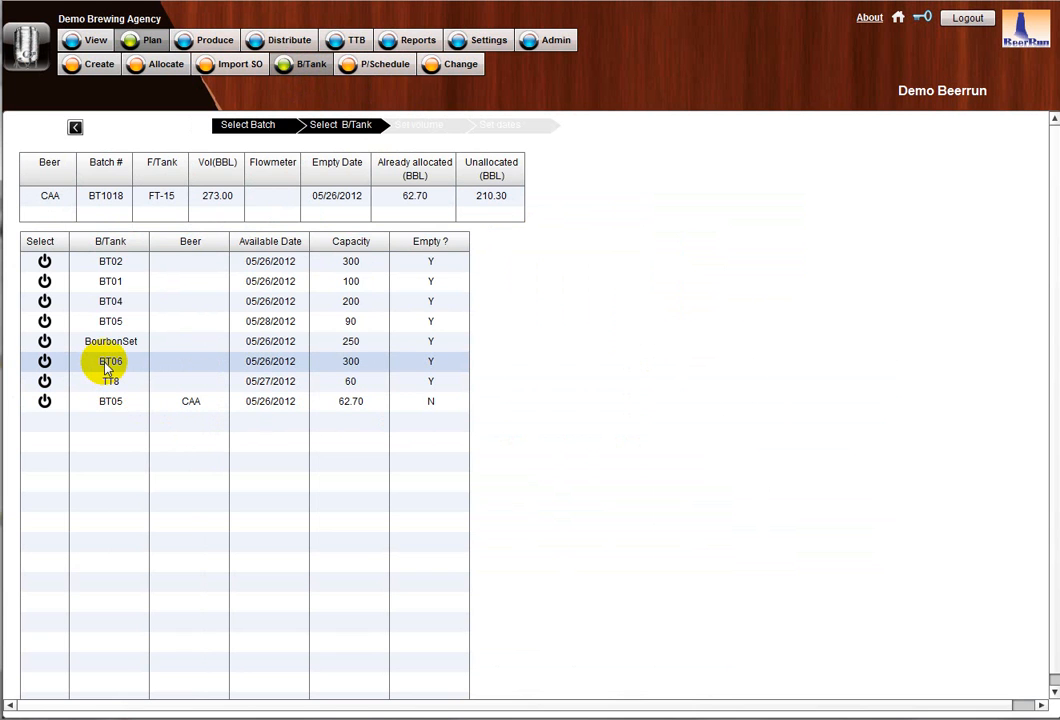
{"action": "left_click", "coordinate": [46, 362]}
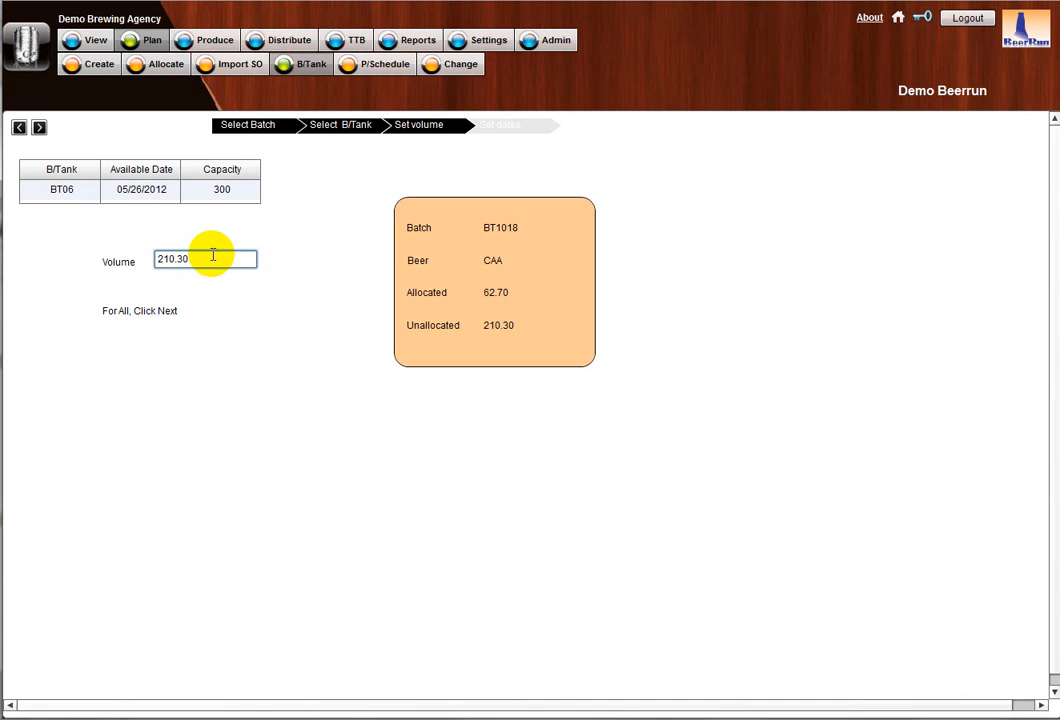
{"action": "left_click", "coordinate": [39, 127]}
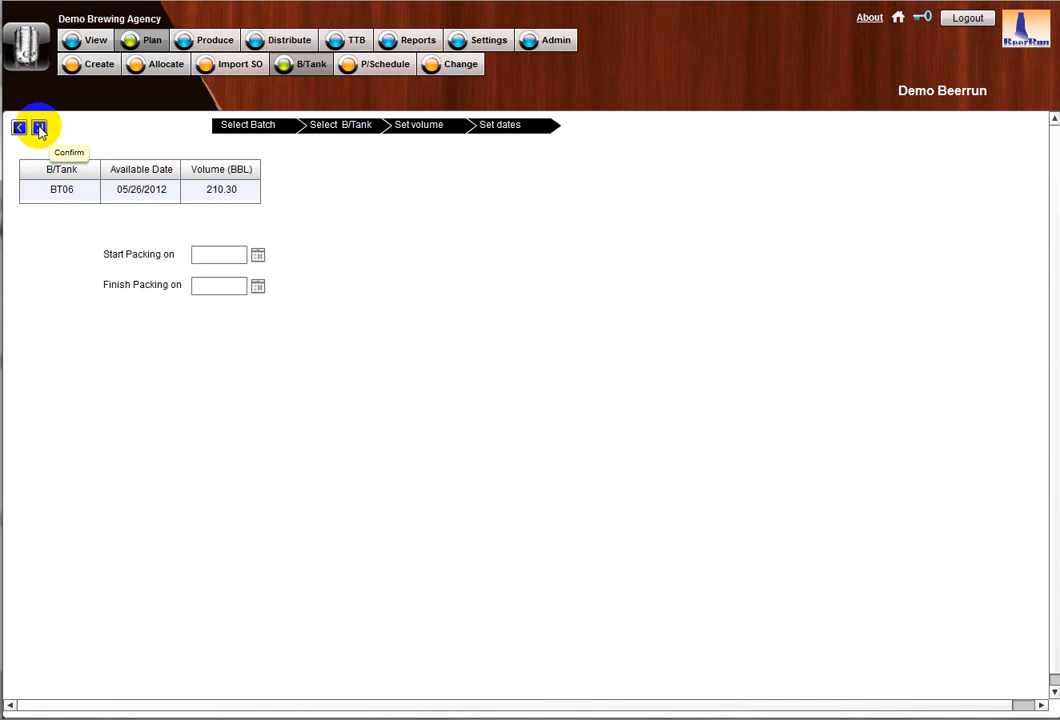
- Set BT06 packing to start on 05/26/2012 and finish on 05/27/2012, and confirm the assignment
{"action": "left_click", "coordinate": [258, 256]}
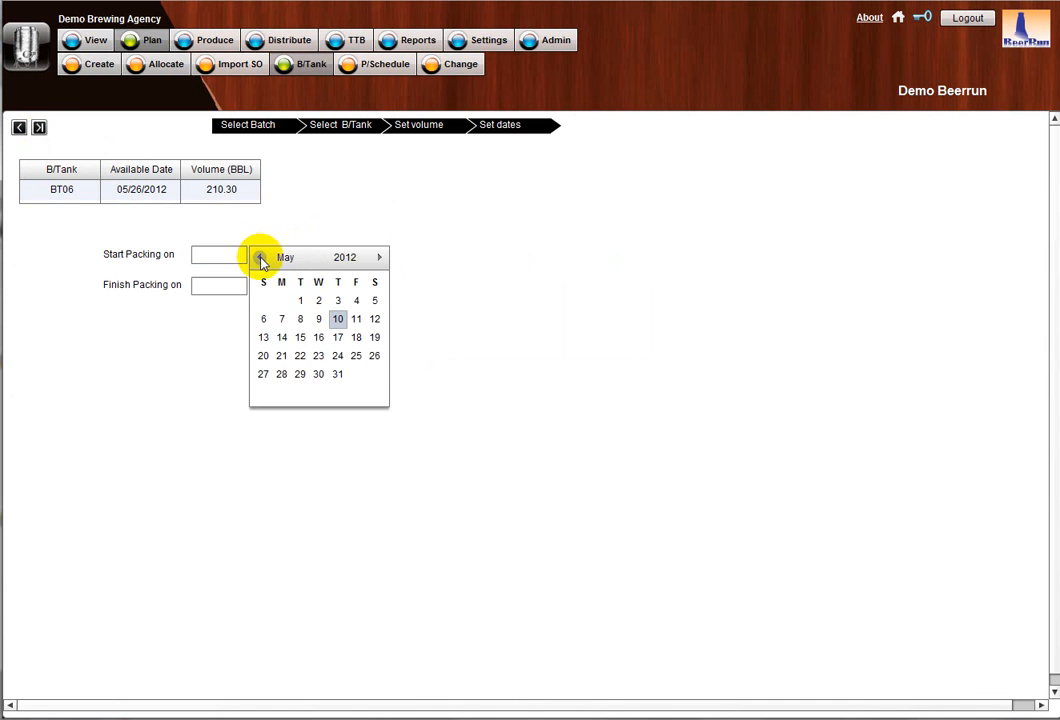
{"action": "left_click", "coordinate": [374, 357]}
{"action": "left_click", "coordinate": [257, 286]}
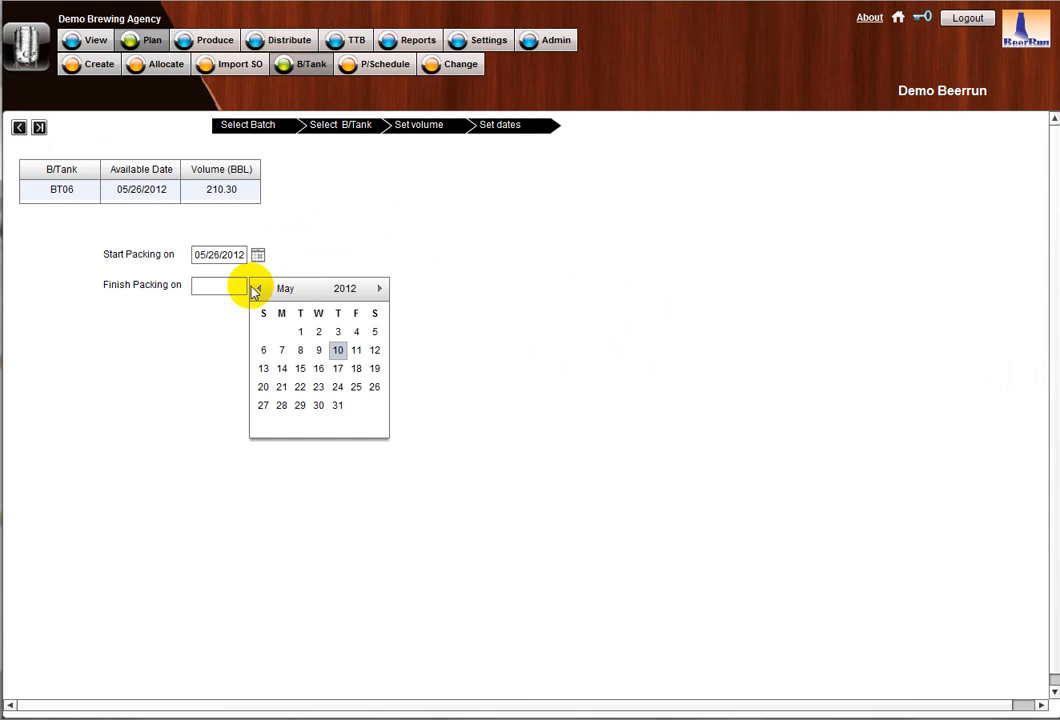
{"action": "left_click", "coordinate": [263, 405]}
{"action": "left_click", "coordinate": [40, 128]}
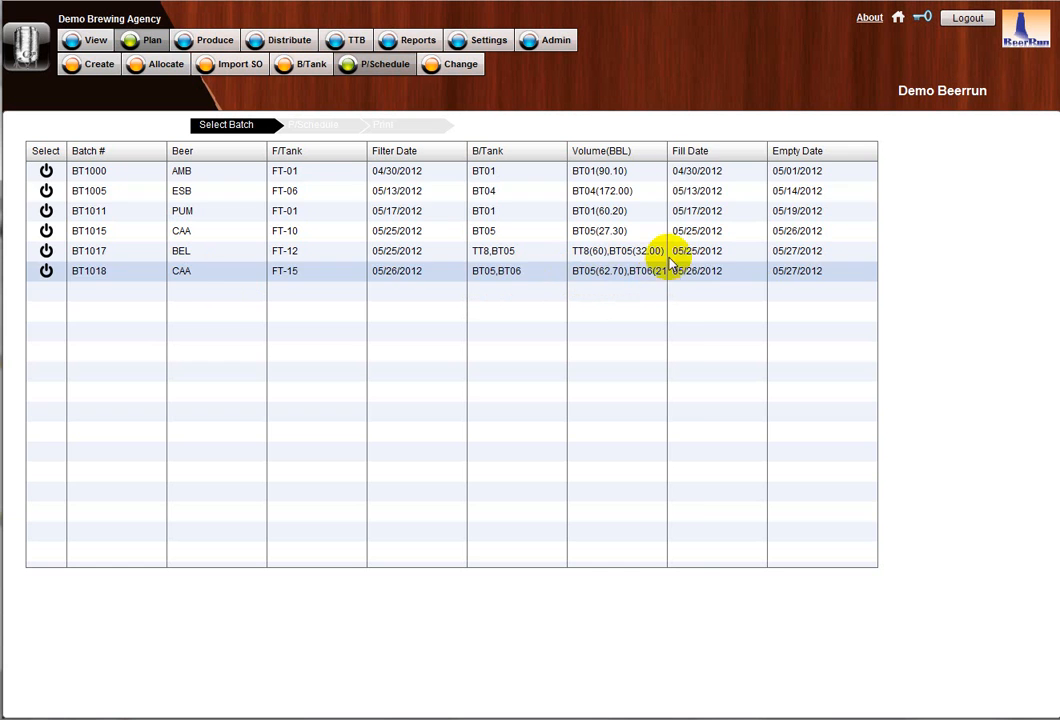
- In batch BT1018's packing schedule, set Saturday 05/26/2012 to 200 1/2BBL, 300 1/6BBL and 100 12Oz Cans, confirm it and exit the printable schedule
{"action": "left_click_drag", "start_coordinate": [668, 150], "coordinate": [700, 150]}
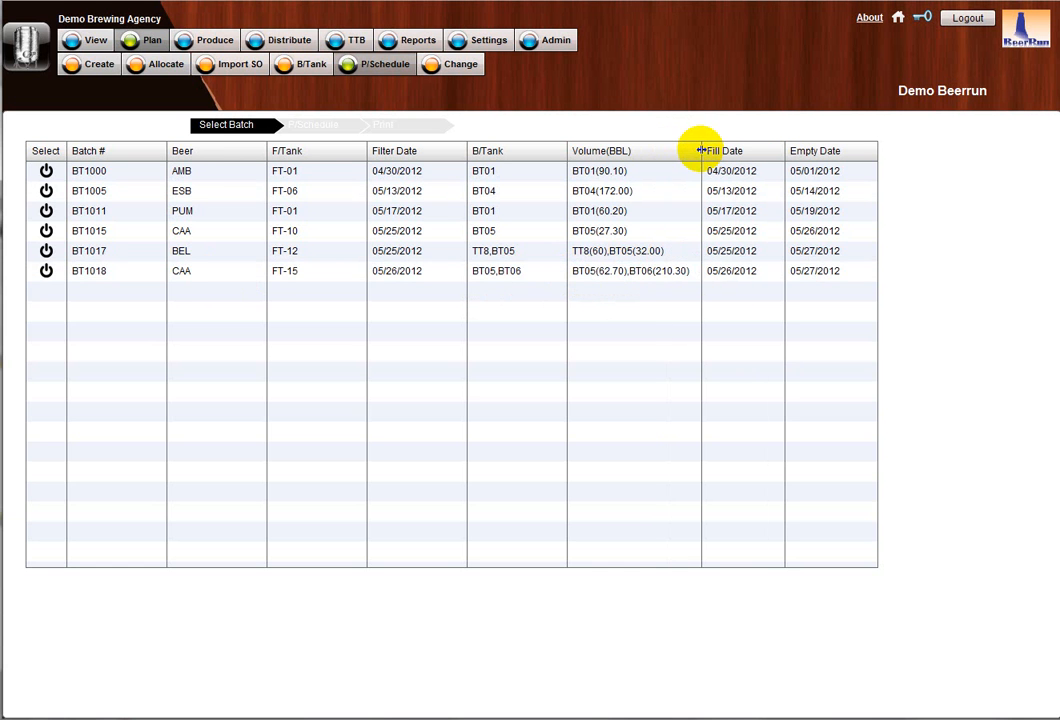
{"action": "left_click", "coordinate": [44, 271]}
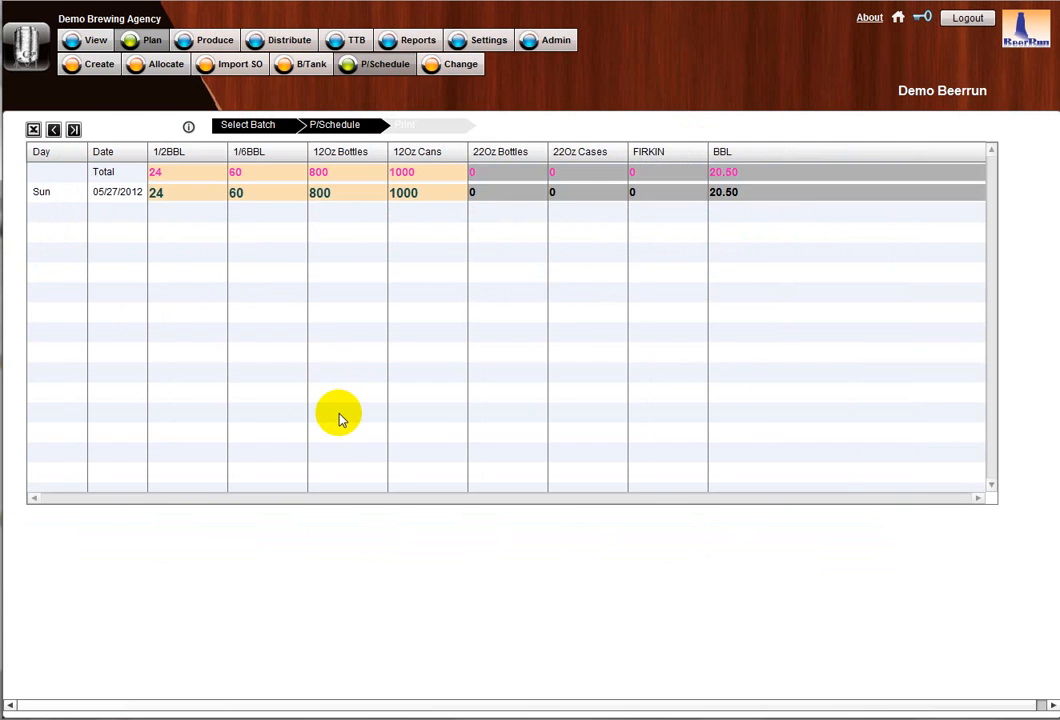
{"action": "left_click", "coordinate": [170, 197]}
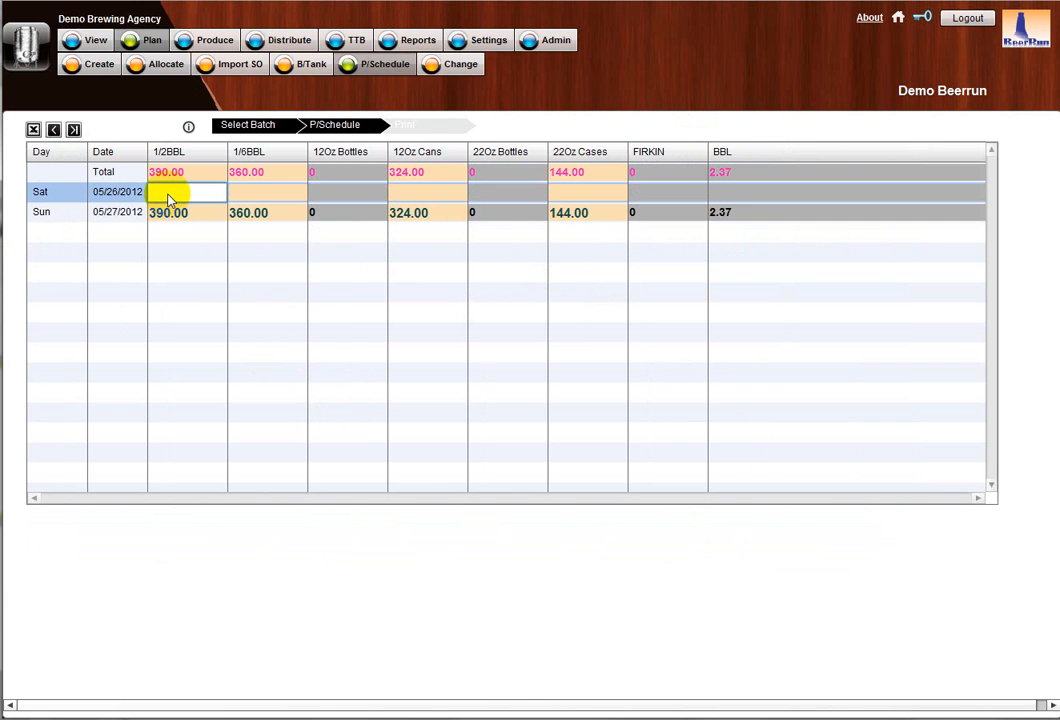
{"action": "type", "text": "200"}
{"action": "key", "text": "Tab"}
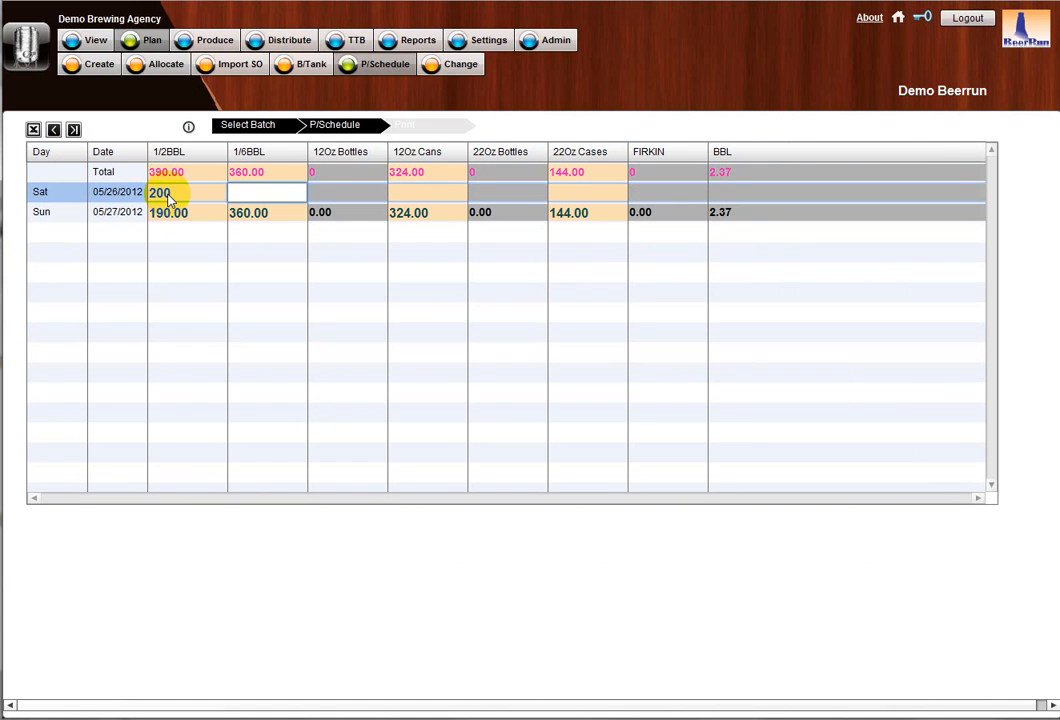
{"action": "key", "text": "Return"}
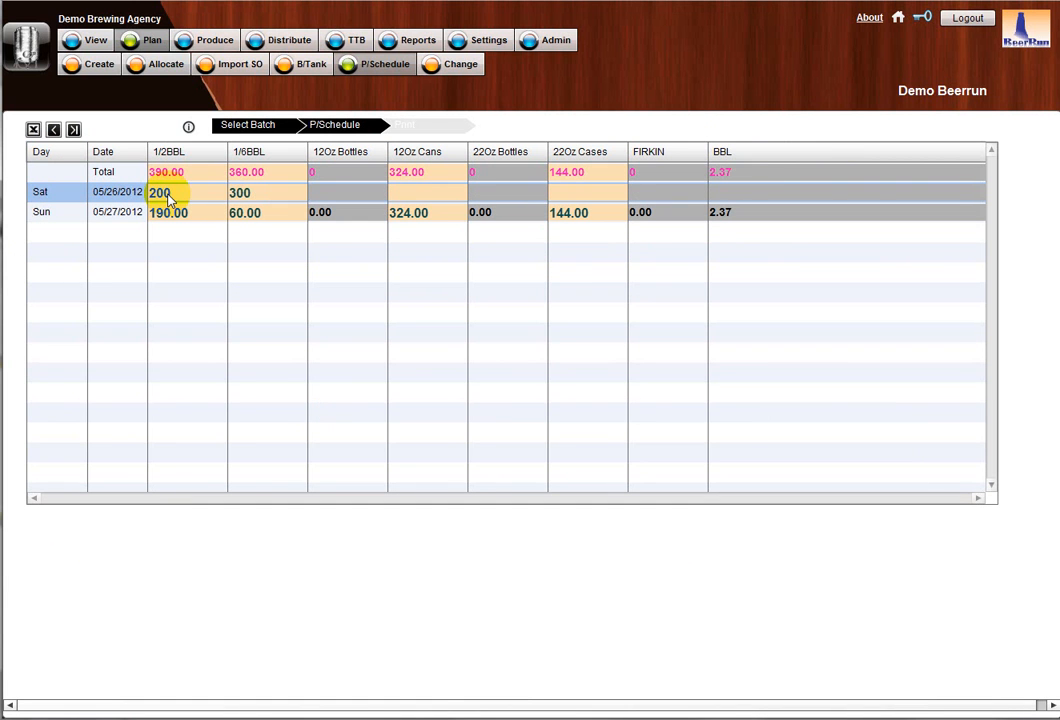
{"action": "key", "text": "Tab"}
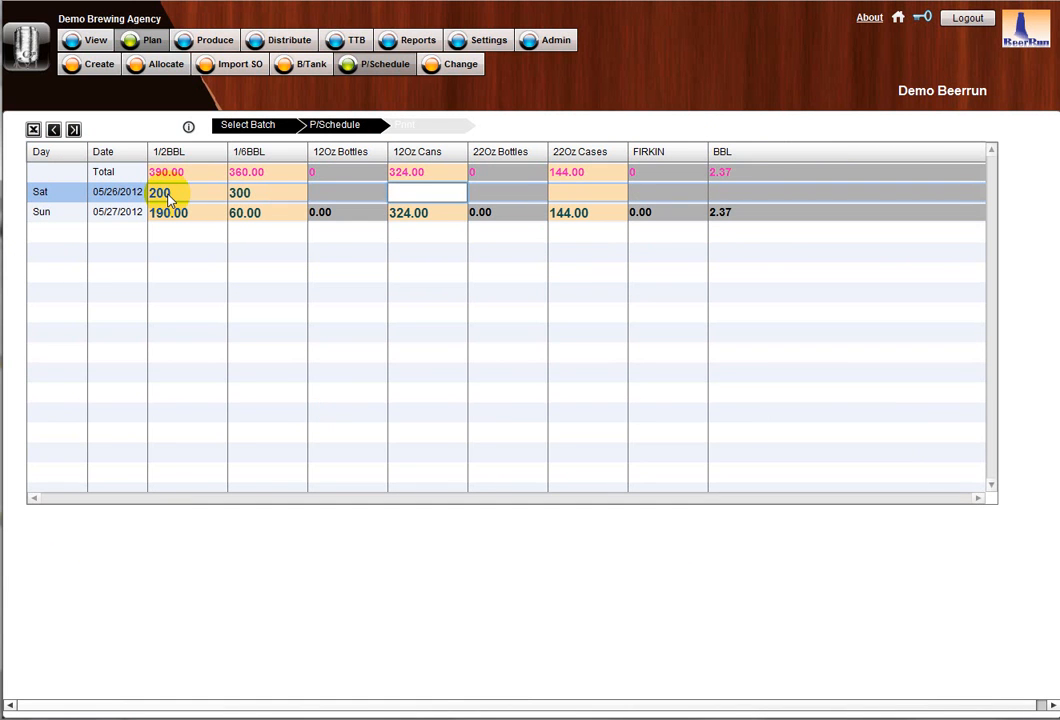
{"action": "key", "text": "Return"}
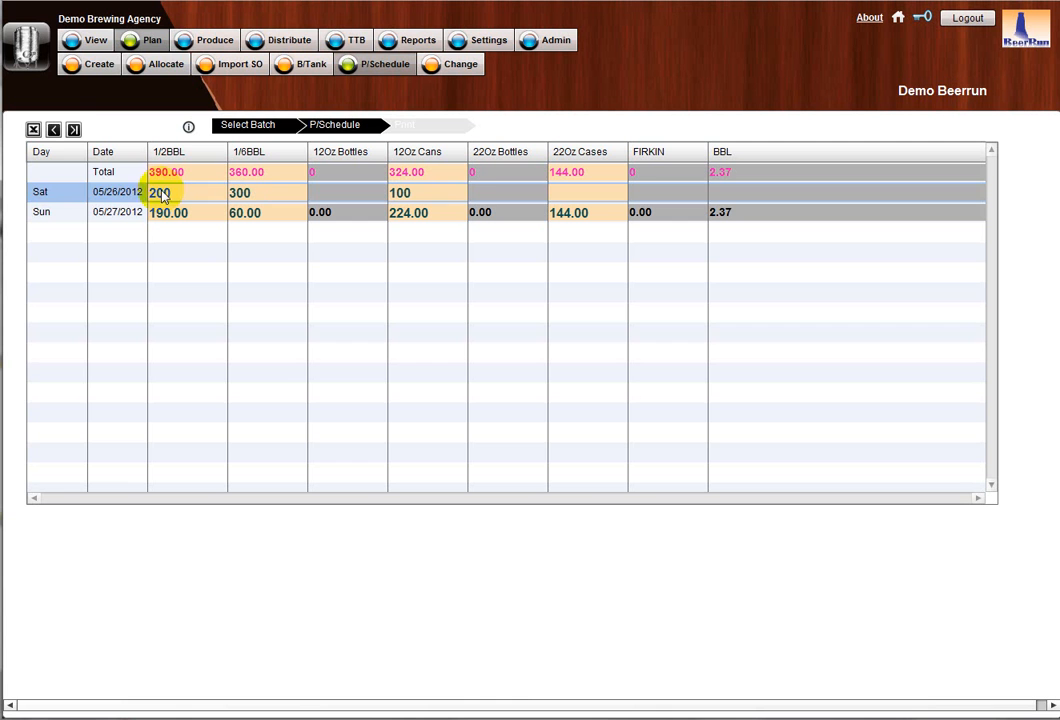
{"action": "left_click", "coordinate": [74, 131]}
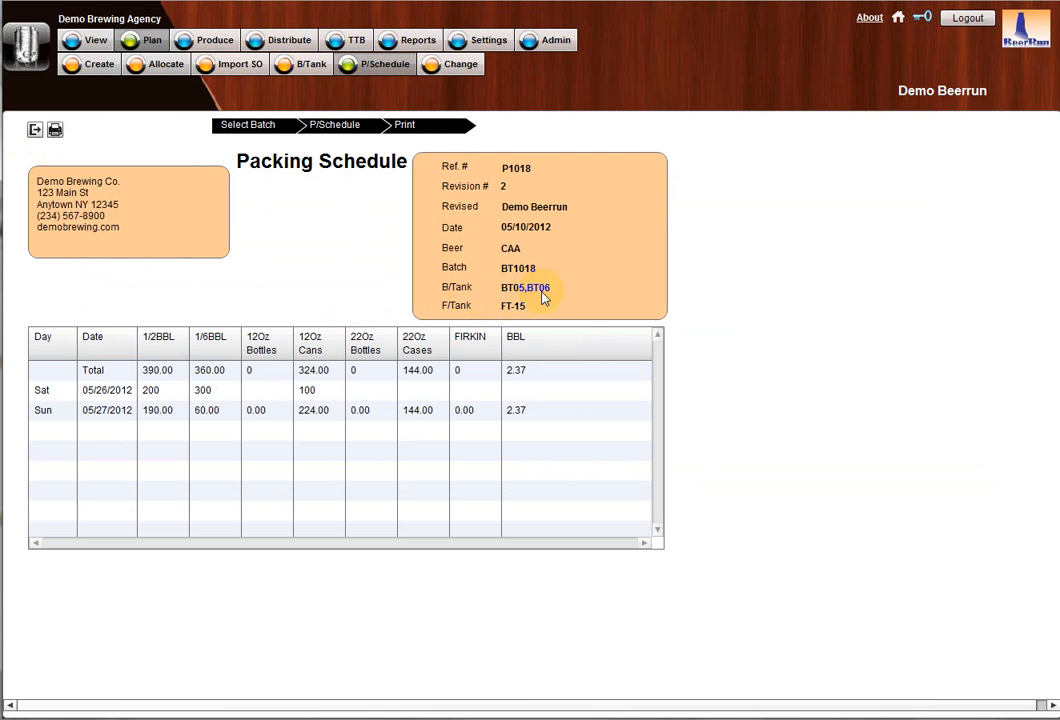
{"action": "left_click", "coordinate": [38, 131]}
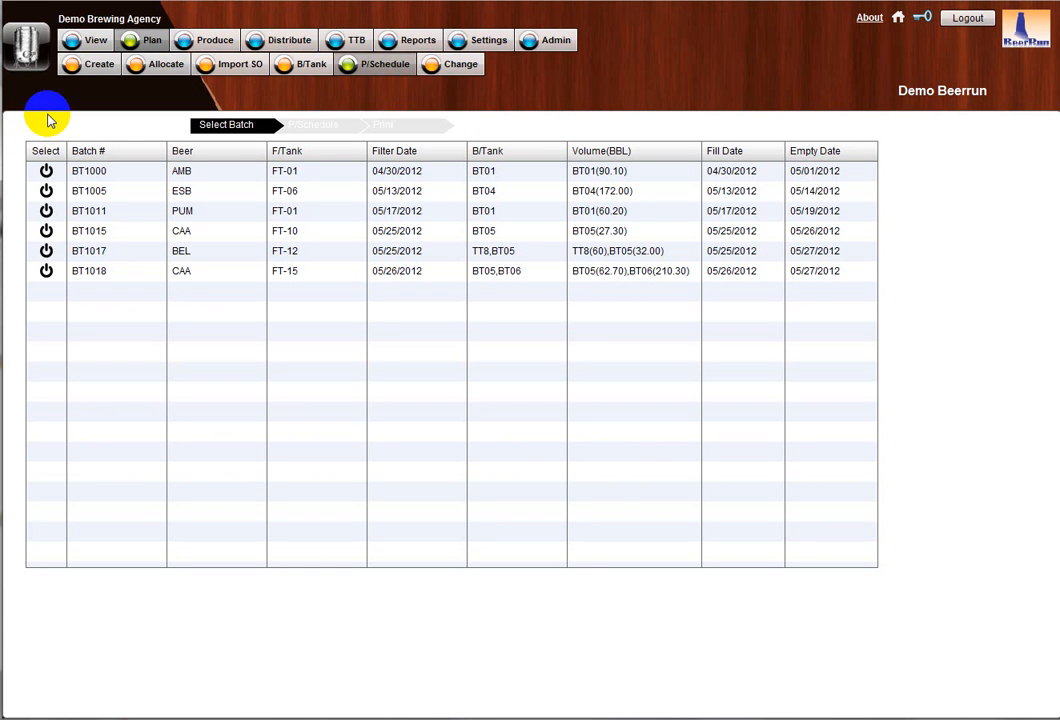
- Check the ingredient requirements and shortages of batch BT1018 in the inventory pull list
{"action": "left_click", "coordinate": [229, 45]}
{"action": "left_click", "coordinate": [133, 75]}
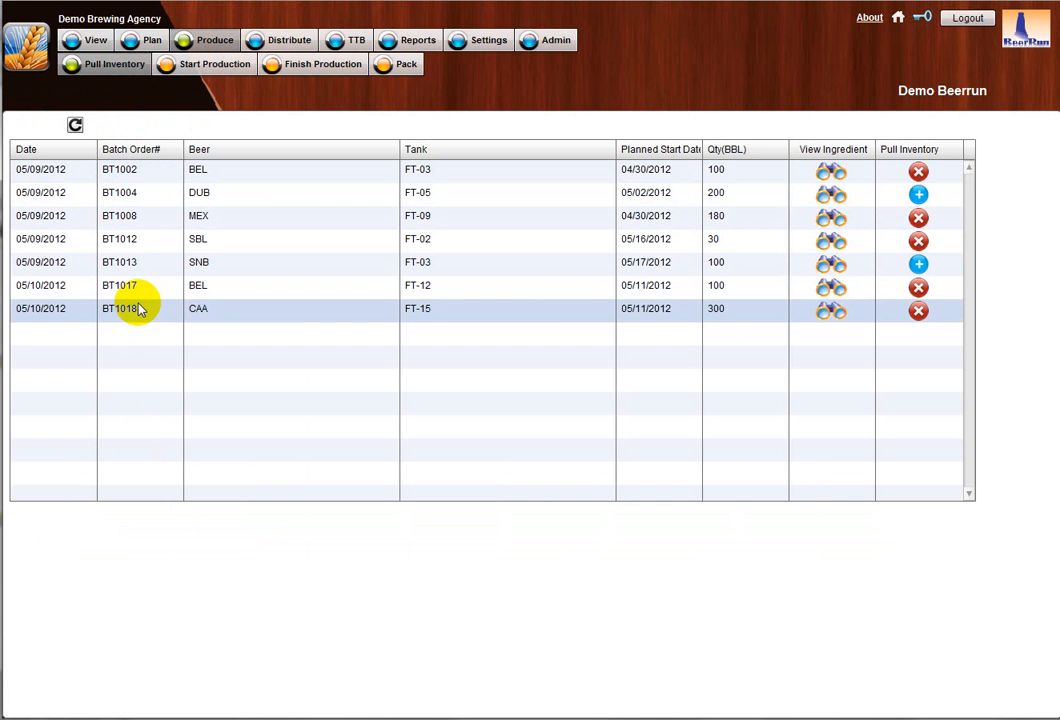
{"action": "left_click", "coordinate": [831, 314]}
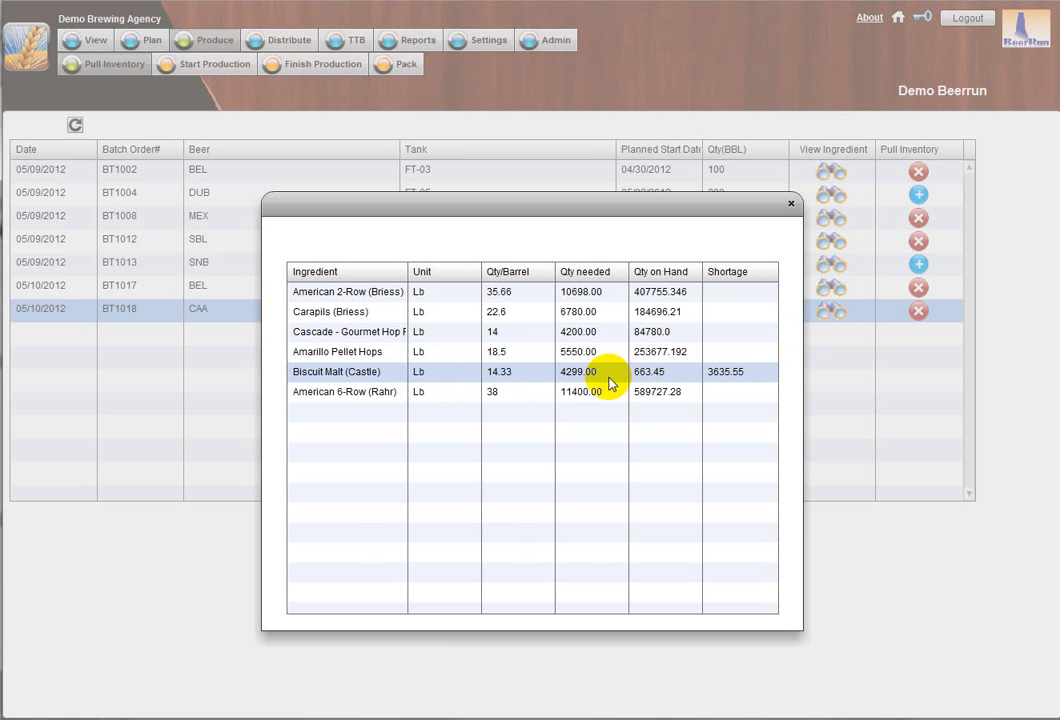
{"action": "left_click", "coordinate": [790, 205]}
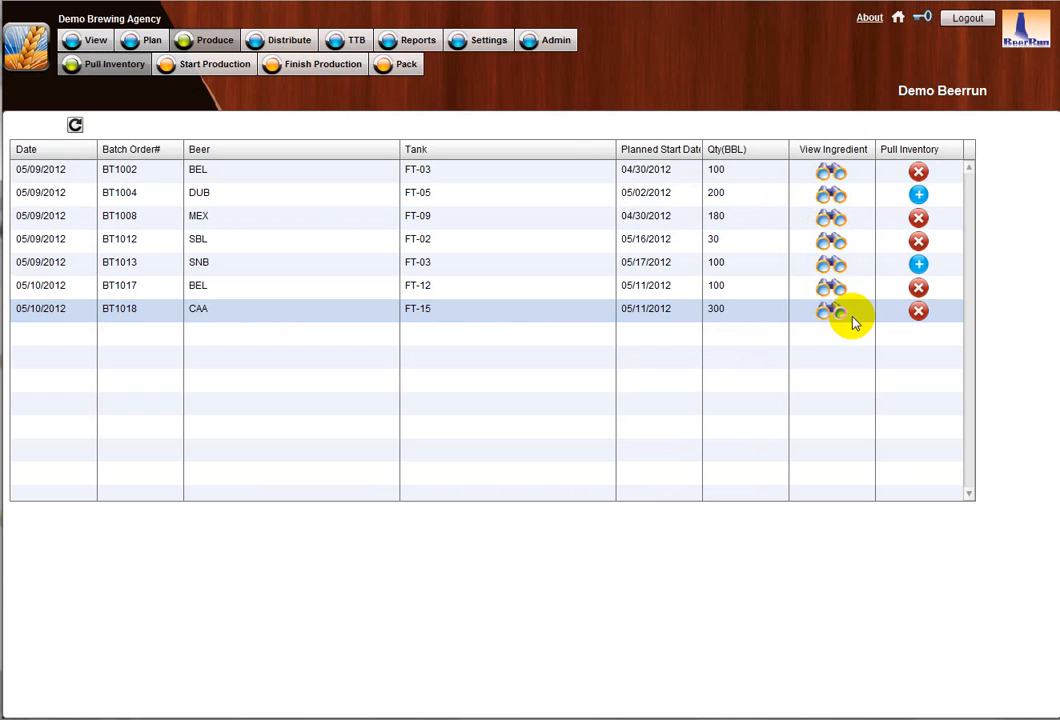
- In the California Steam bill of materials, set the Biscuit Malt (Castle) quantity per barrel to 1.433 Lb
{"action": "left_click", "coordinate": [482, 44]}
{"action": "left_click", "coordinate": [412, 66]}
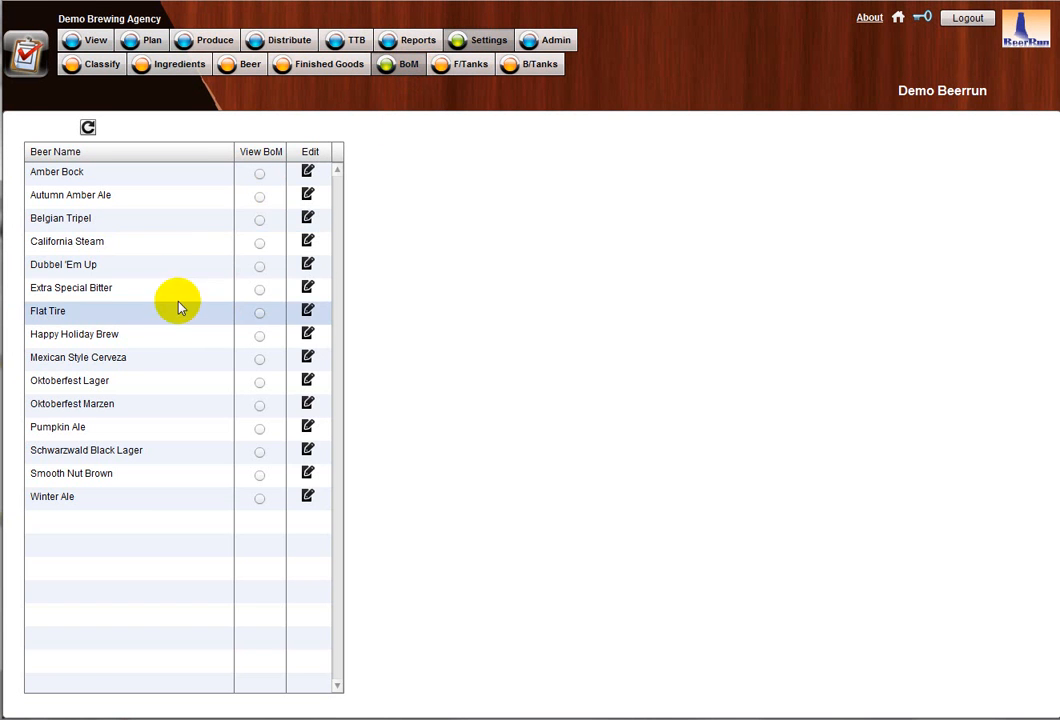
{"action": "left_click", "coordinate": [259, 246]}
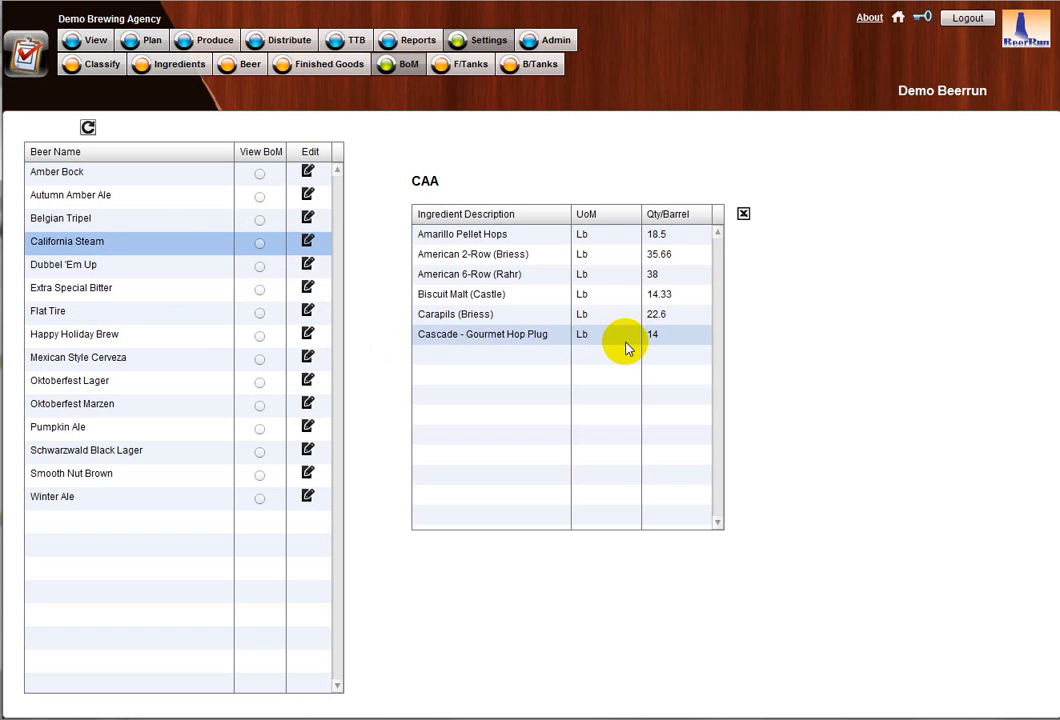
{"action": "left_click", "coordinate": [308, 242]}
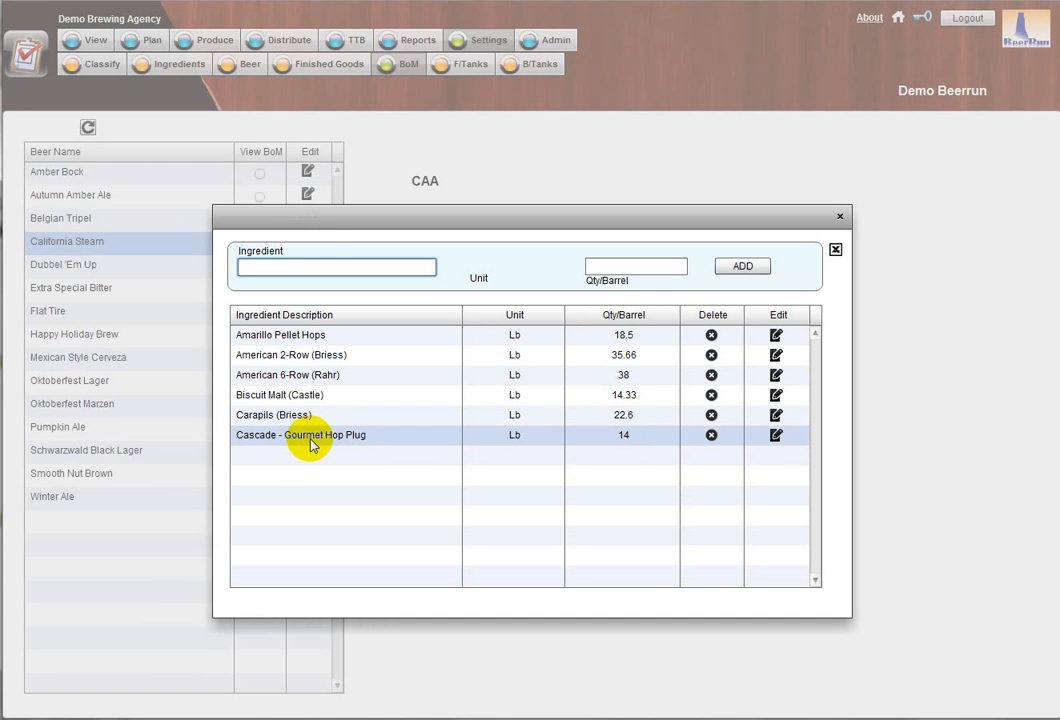
{"action": "left_click", "coordinate": [777, 397]}
{"action": "left_click", "coordinate": [505, 402]}
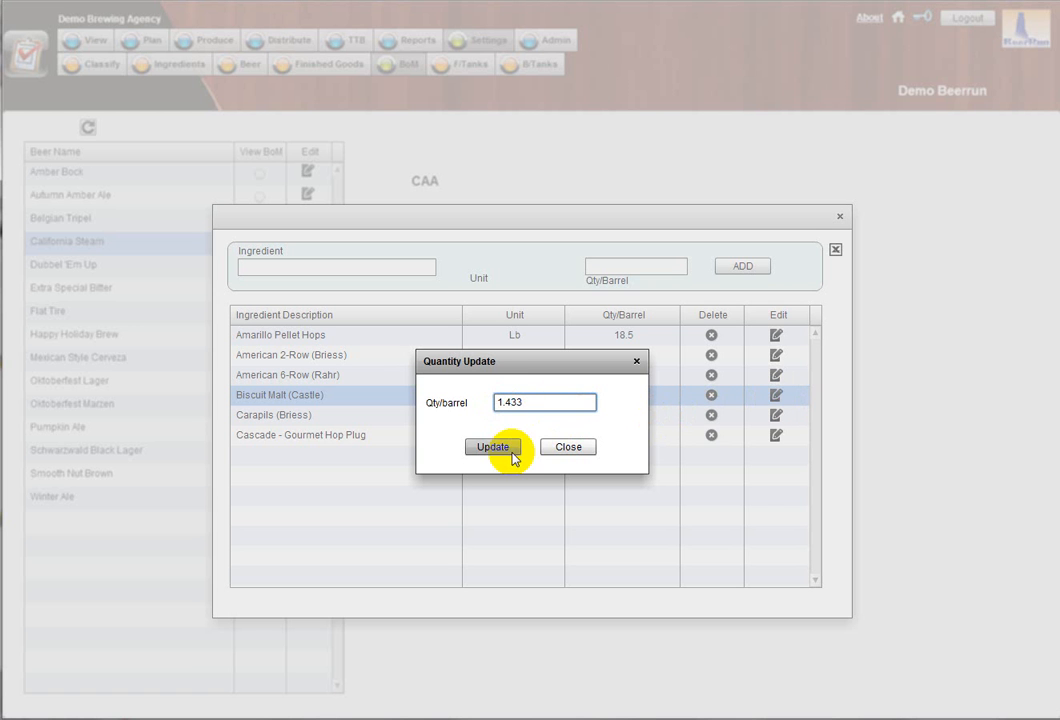
{"action": "left_click", "coordinate": [506, 449]}
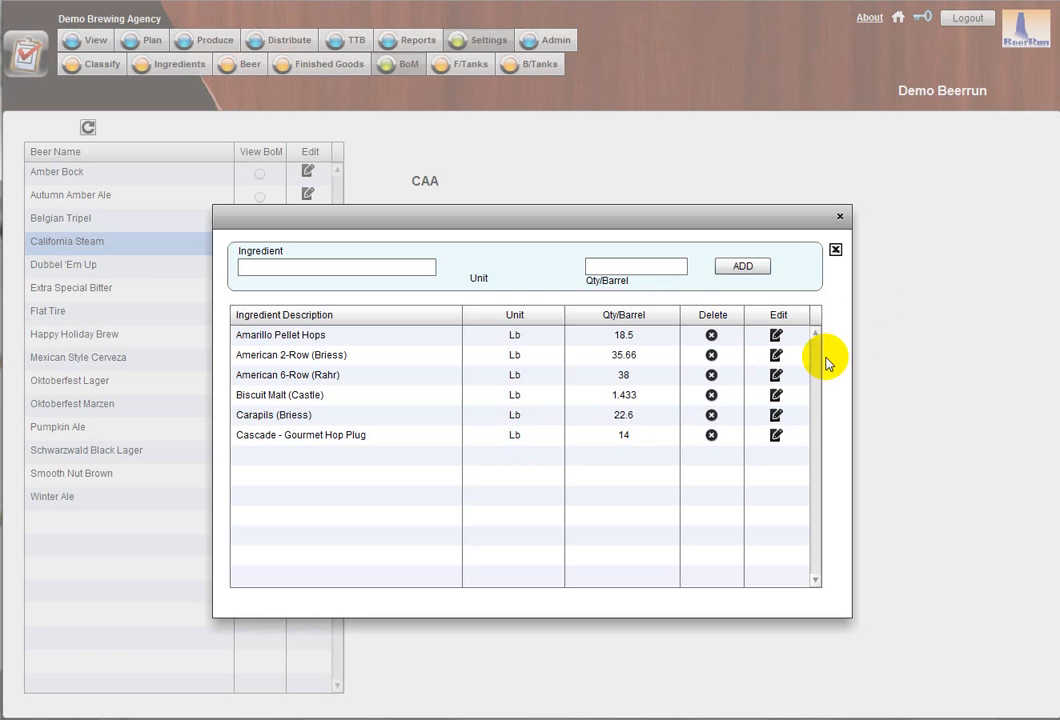
{"action": "left_click", "coordinate": [839, 217]}
- Recheck the ingredients of batch BT1018 and pull its inventory for production
{"action": "left_click", "coordinate": [208, 38]}
{"action": "left_click", "coordinate": [113, 65]}
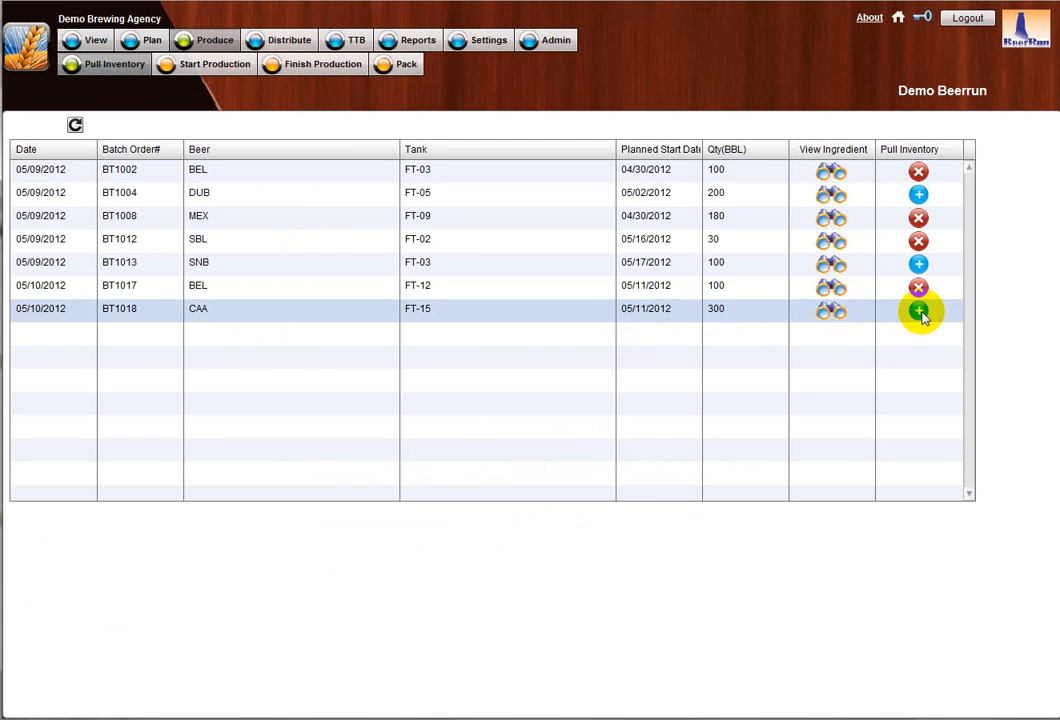
{"action": "left_click", "coordinate": [830, 312]}
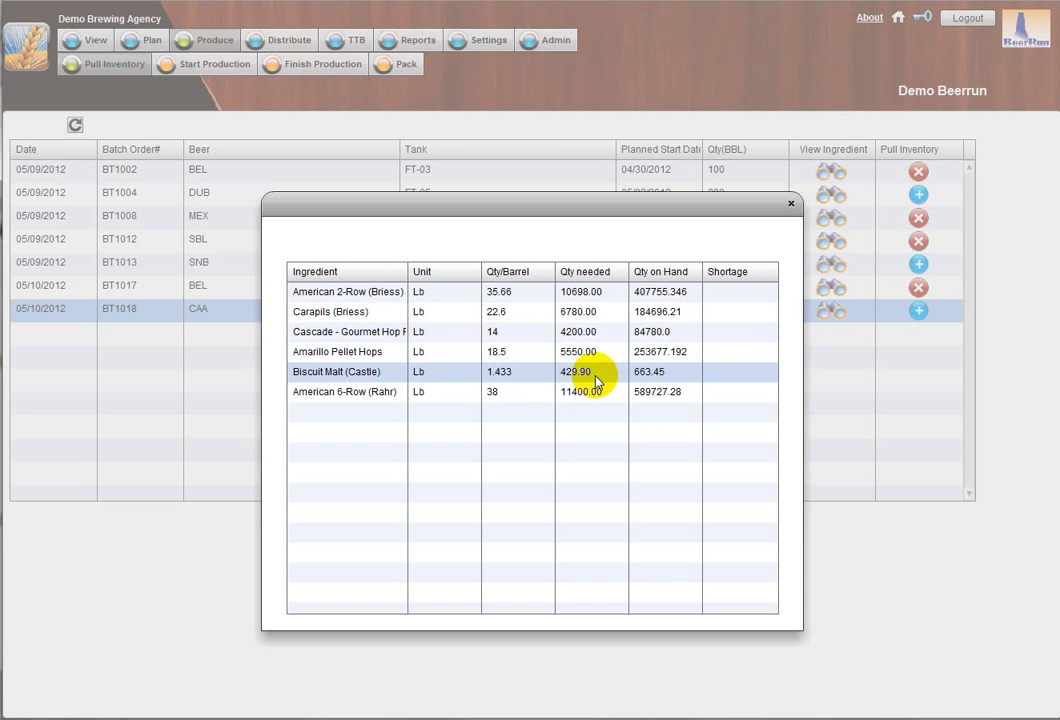
{"action": "left_click", "coordinate": [791, 204]}
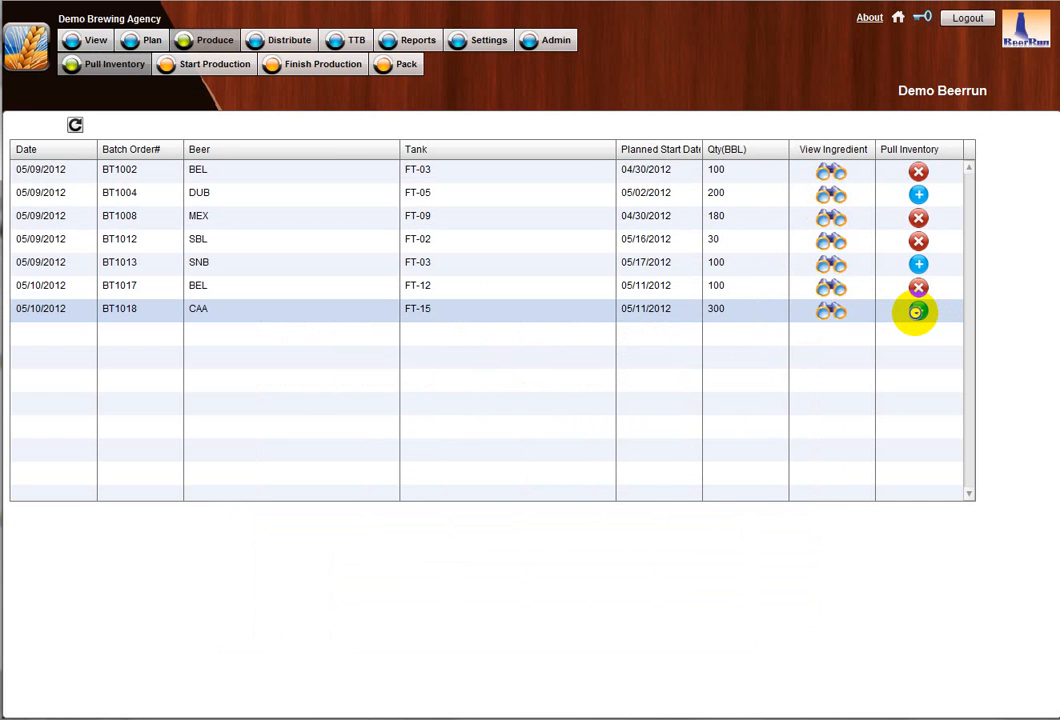
{"action": "left_click", "coordinate": [917, 314]}
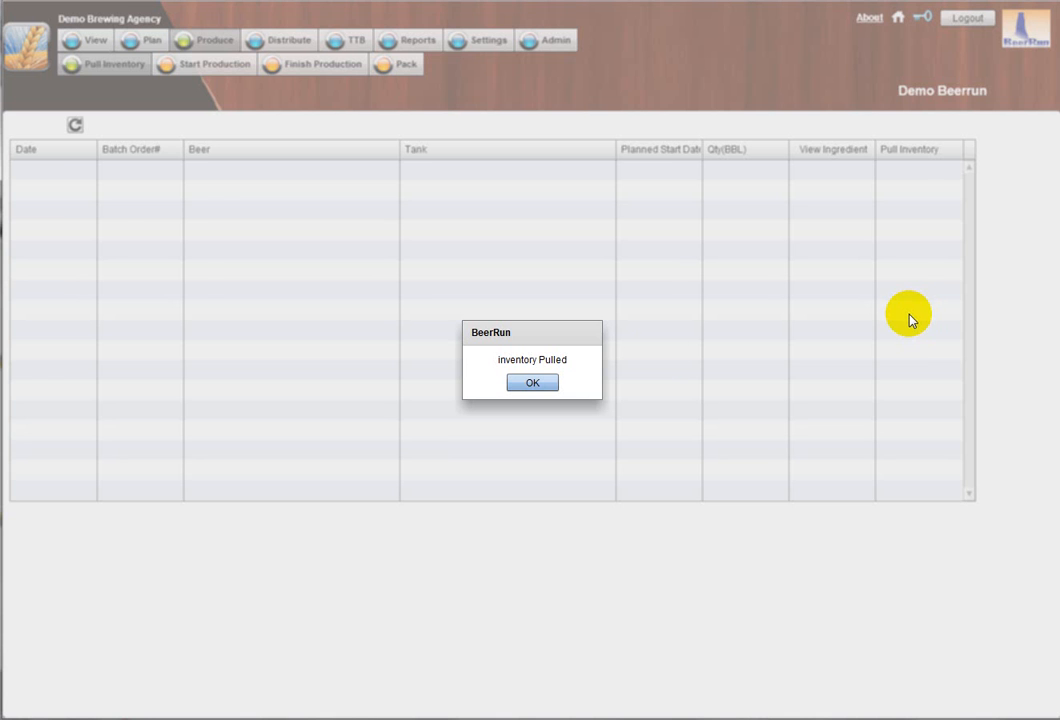
{"action": "left_click", "coordinate": [552, 384]}
- Start production of batch BT1018 with a flowmeter reading of 310 BBL
{"action": "left_click", "coordinate": [200, 66]}
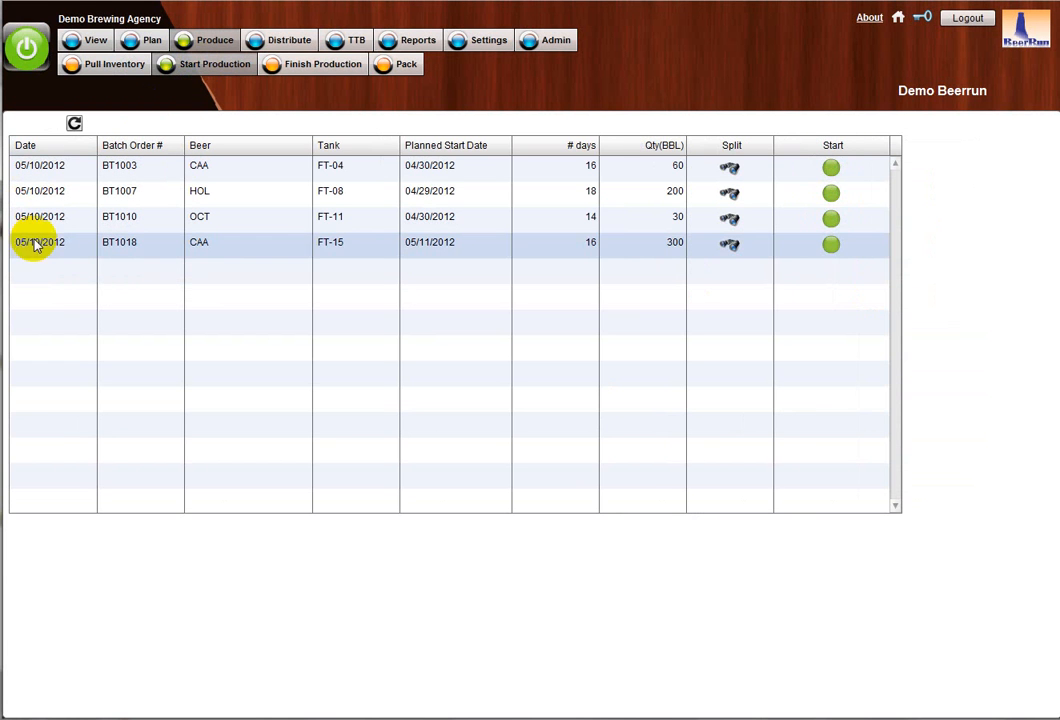
{"action": "left_click", "coordinate": [831, 247]}
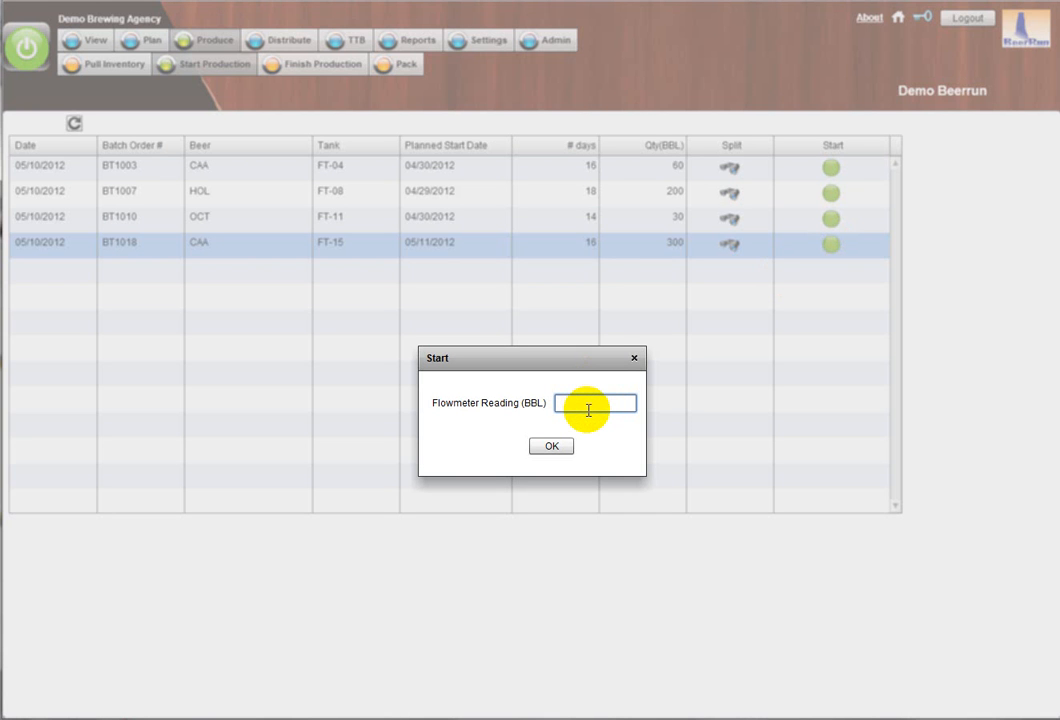
{"action": "left_click", "coordinate": [556, 446]}
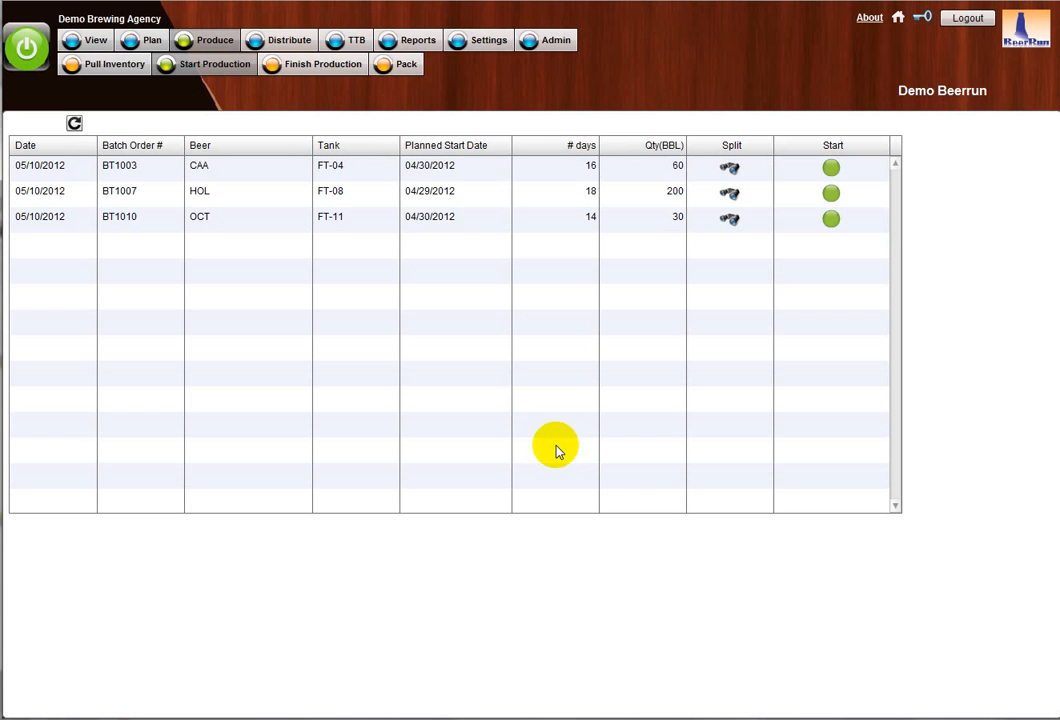
- Finish production of batch BT1018 with a flowmeter reading of 275 BBL
{"action": "left_click", "coordinate": [356, 68]}
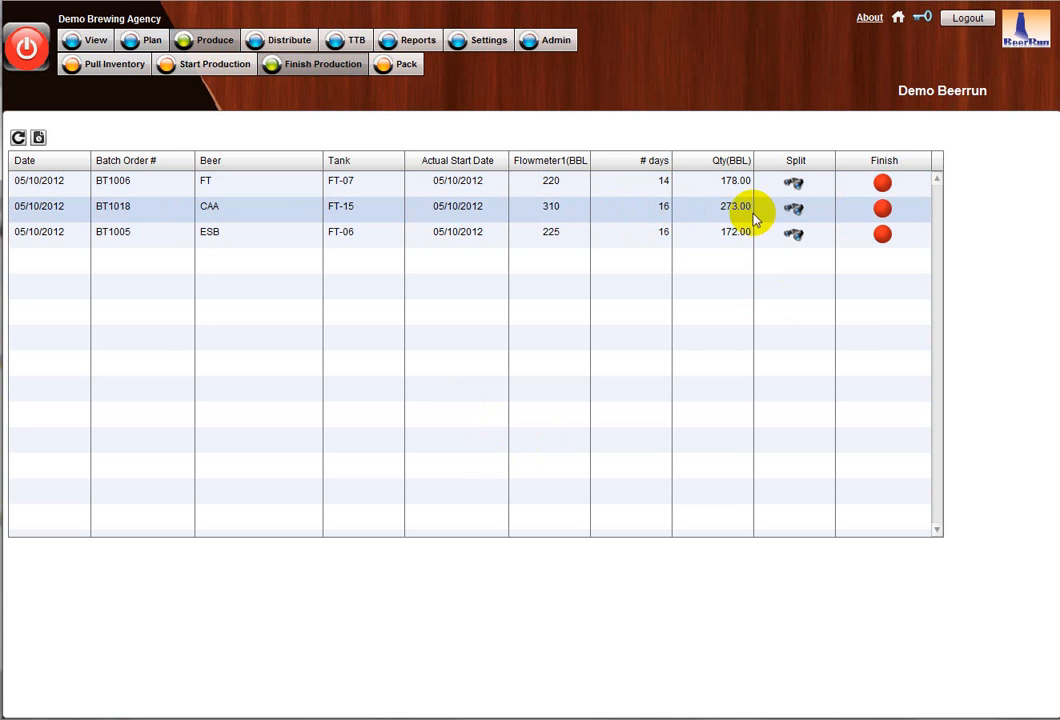
{"action": "left_click", "coordinate": [880, 208]}
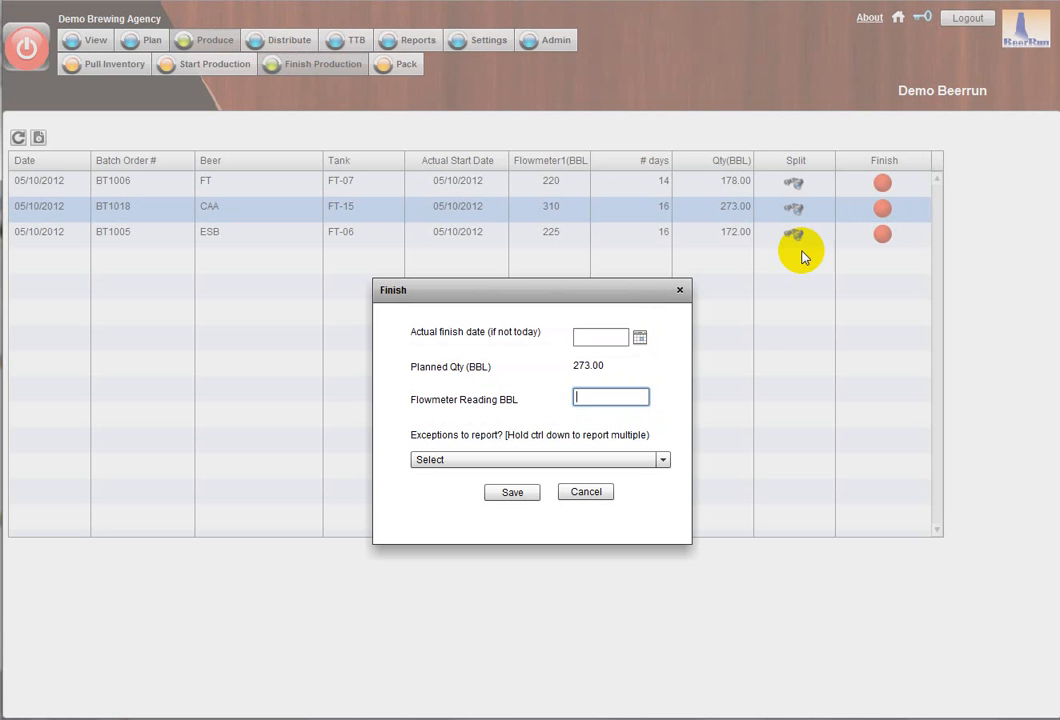
{"action": "left_click", "coordinate": [619, 393]}
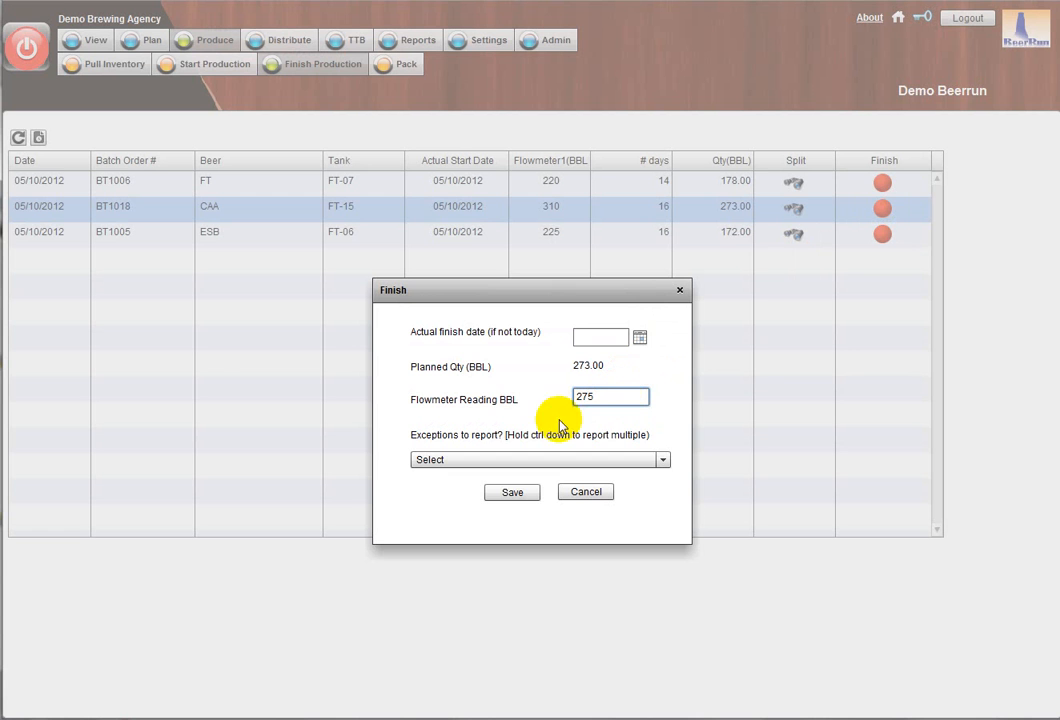
{"action": "left_click", "coordinate": [512, 492]}
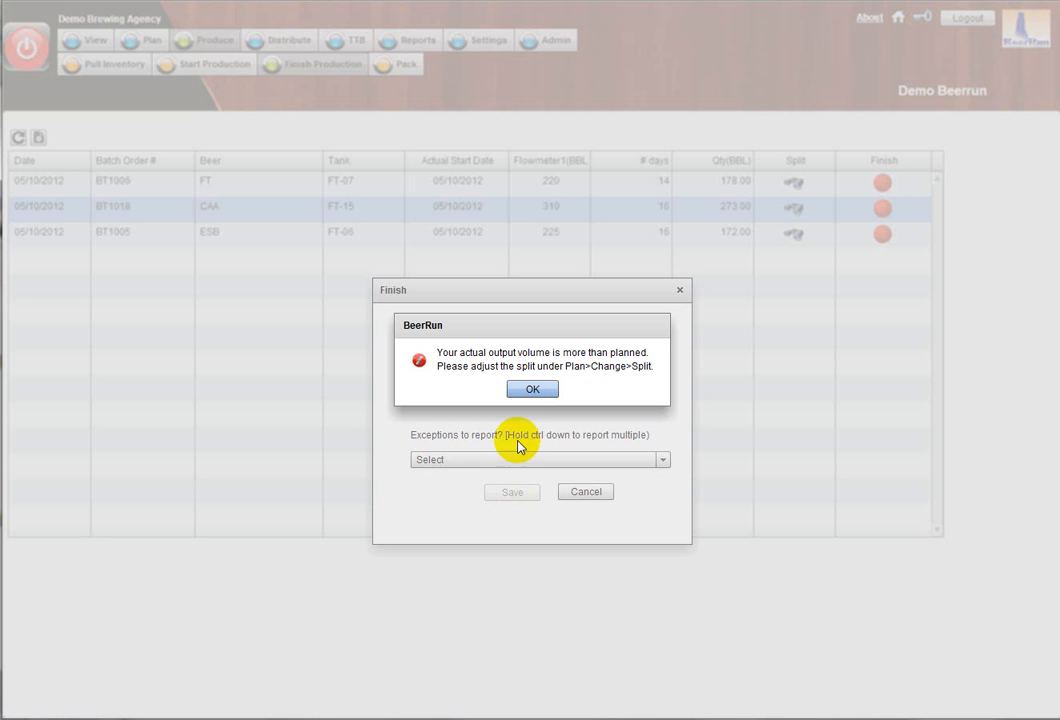
{"action": "left_click", "coordinate": [532, 390]}
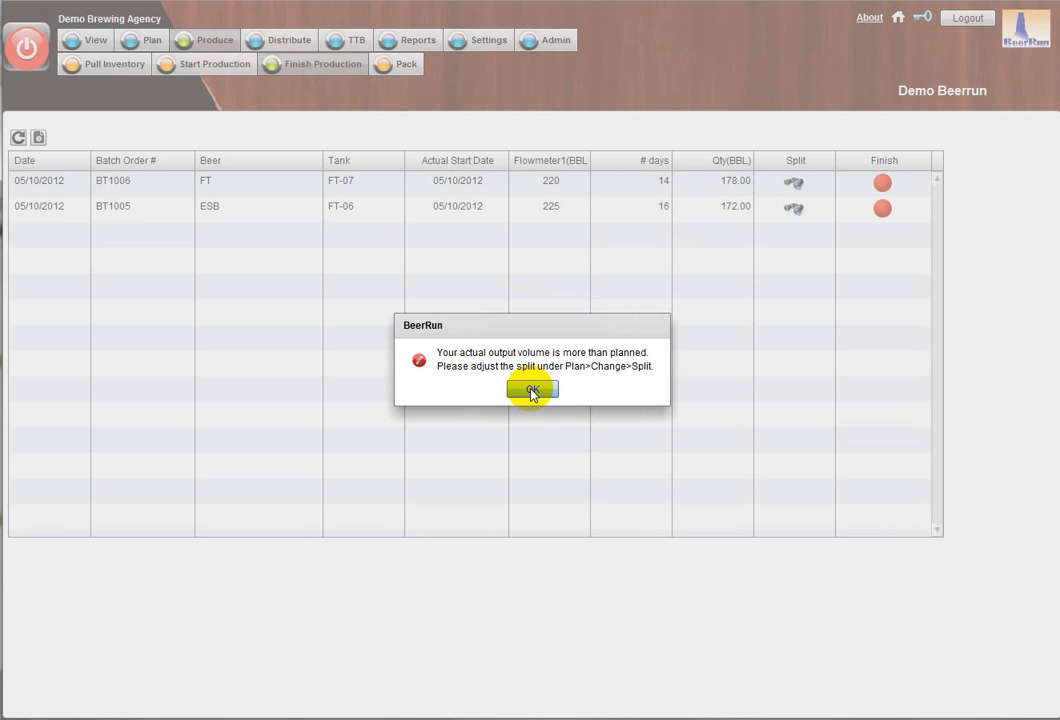
{"action": "left_click", "coordinate": [532, 390]}
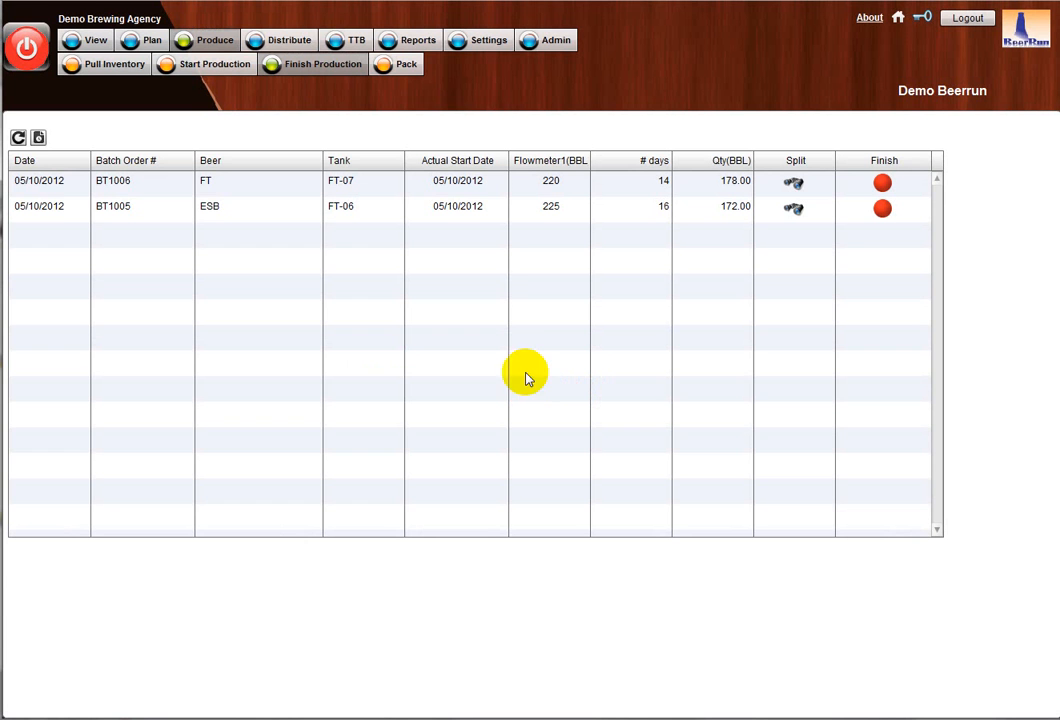
- Record and save the 05/26/2012 packing of batch BT1018 with actual quantities of 200 1/2BBL, 300 1/6BBL and 100 12Oz Cans
{"action": "left_click", "coordinate": [405, 64]}
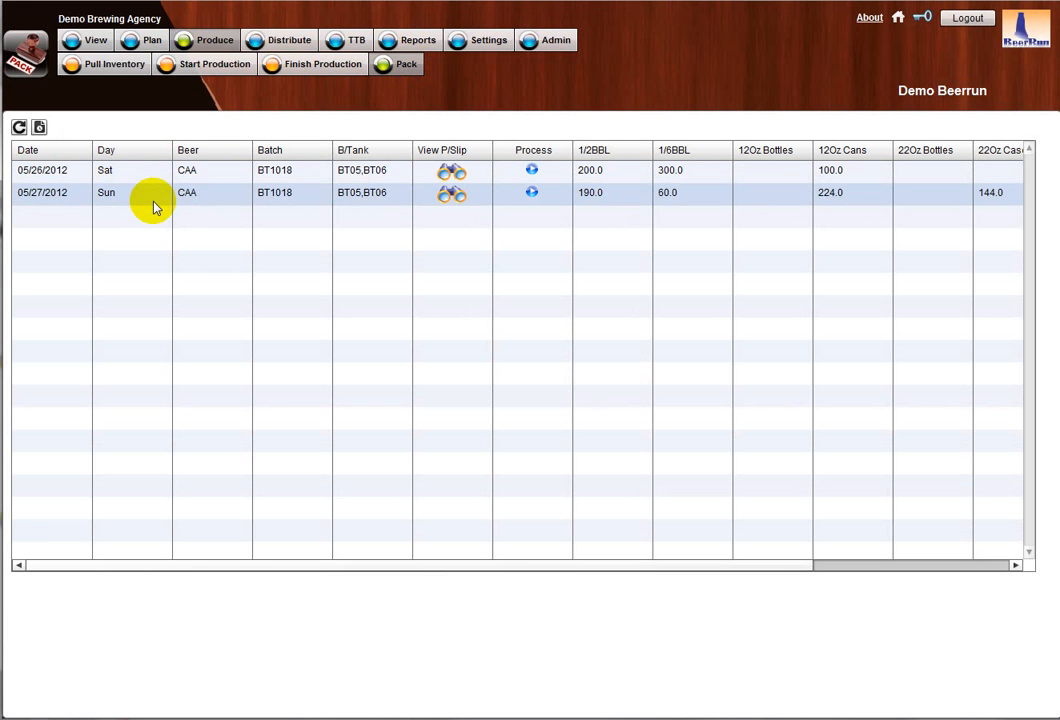
{"action": "left_click", "coordinate": [531, 173]}
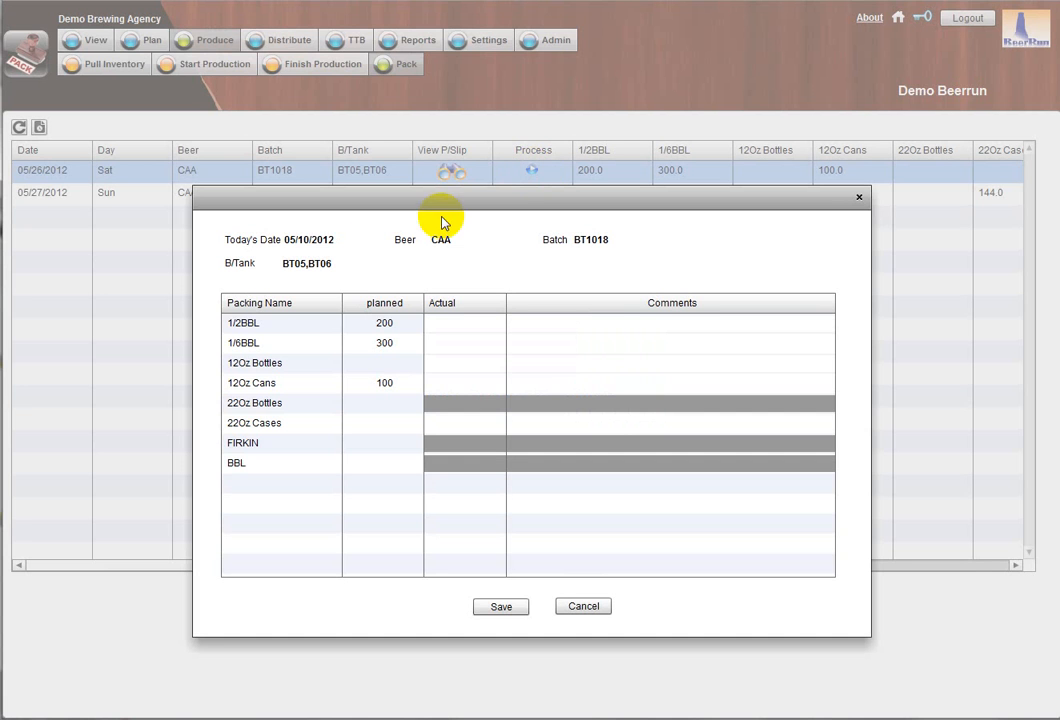
{"action": "left_click", "coordinate": [455, 326]}
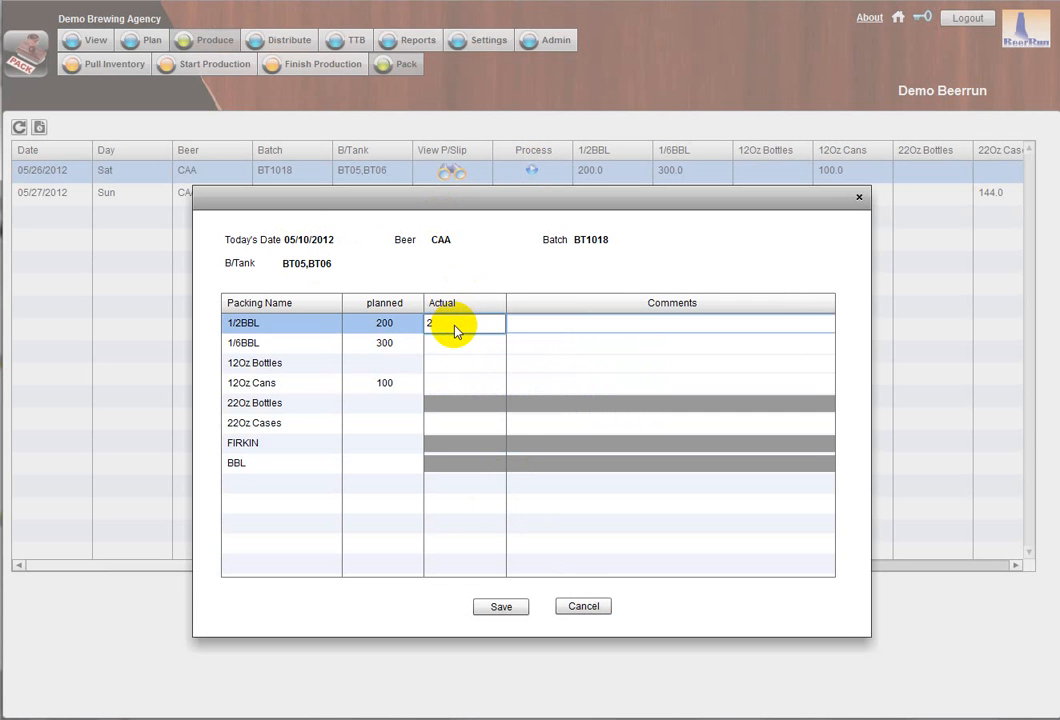
{"action": "key", "text": "Tab"}
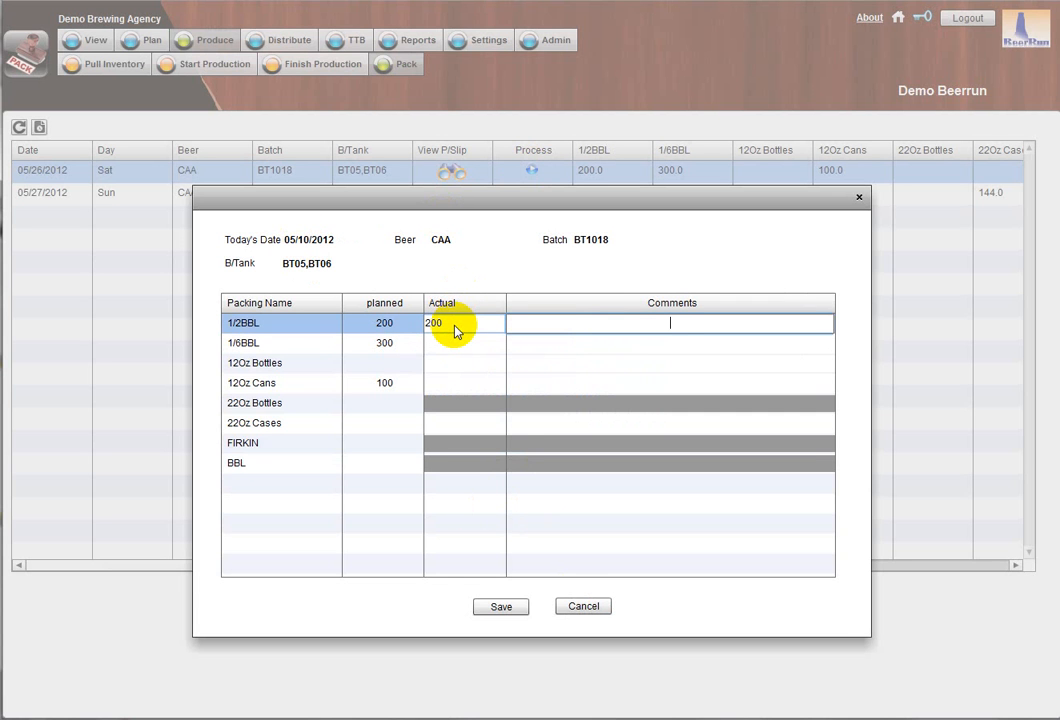
{"action": "left_click", "coordinate": [452, 345]}
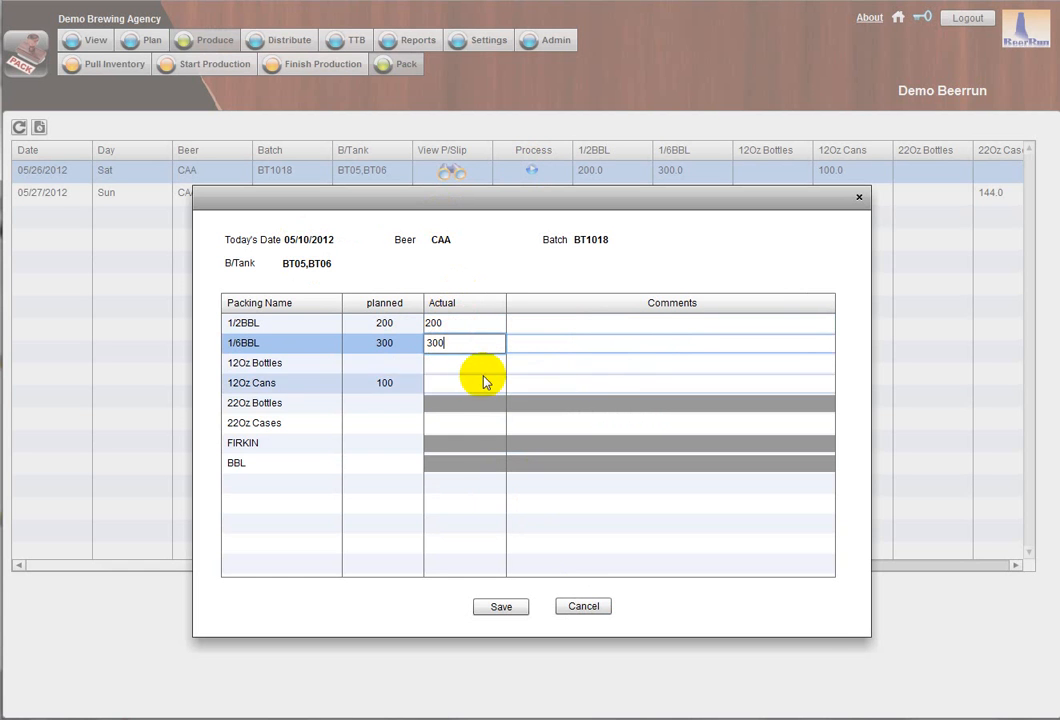
{"action": "left_click", "coordinate": [463, 388]}
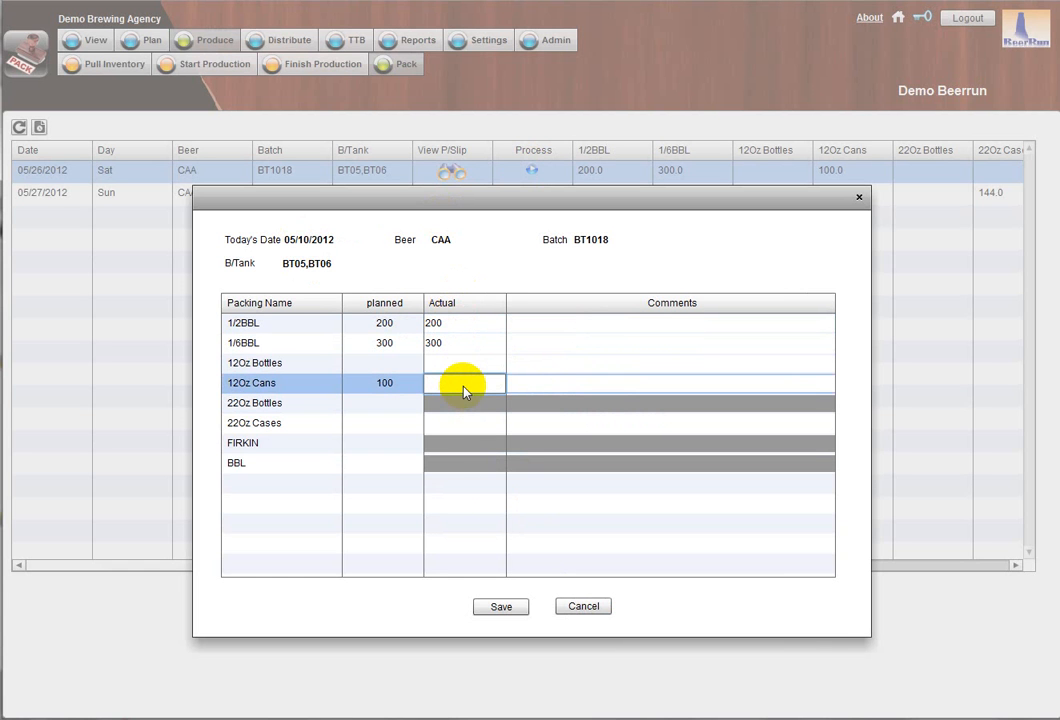
{"action": "type", "text": "100"}
{"action": "key", "text": "Tab"}
{"action": "left_click", "coordinate": [501, 607]}
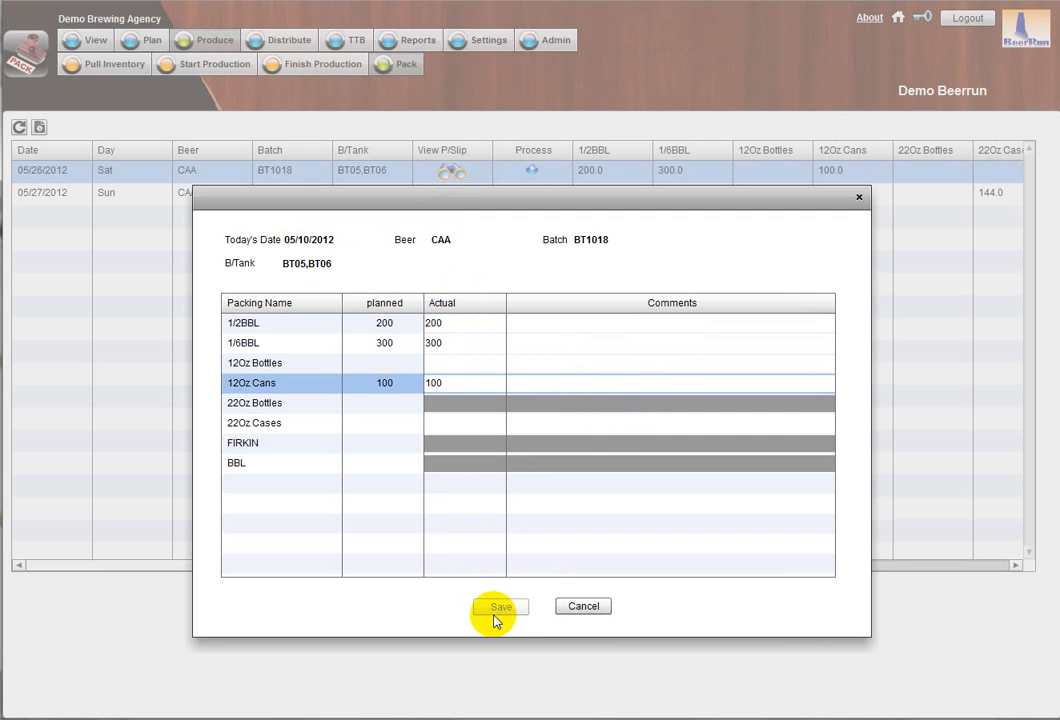